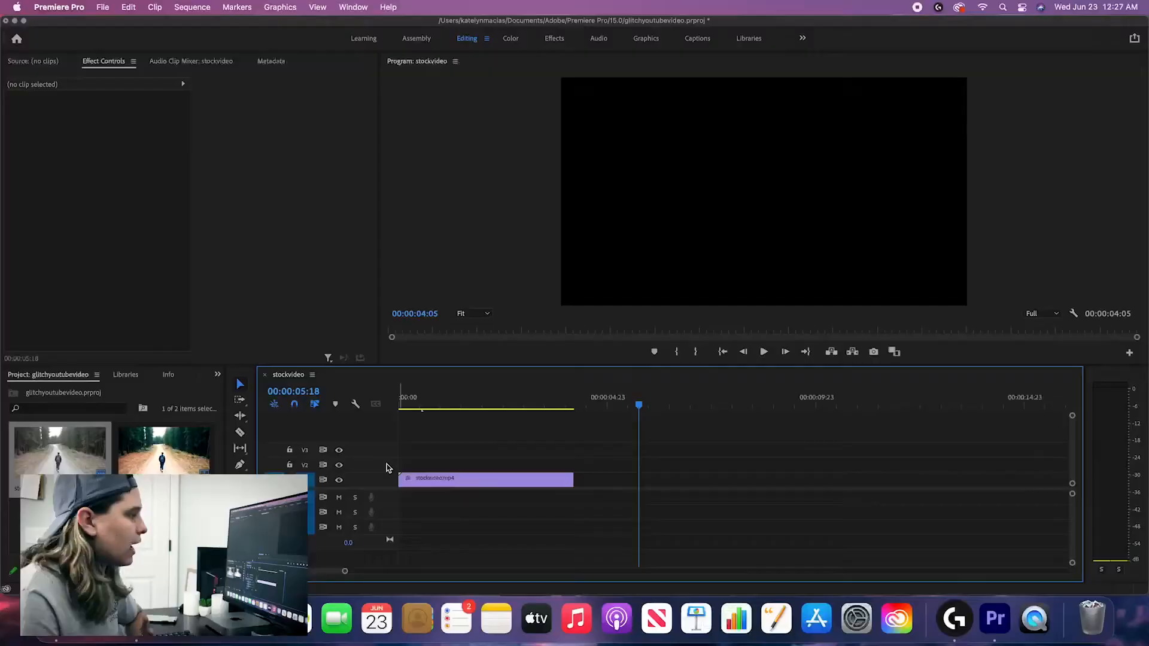
Step: Cut the stockvideo.mp4 clip in the sequence at 00:00:01:05, after playing it from the start
click(416, 407)
drag(416, 409, 386, 403)
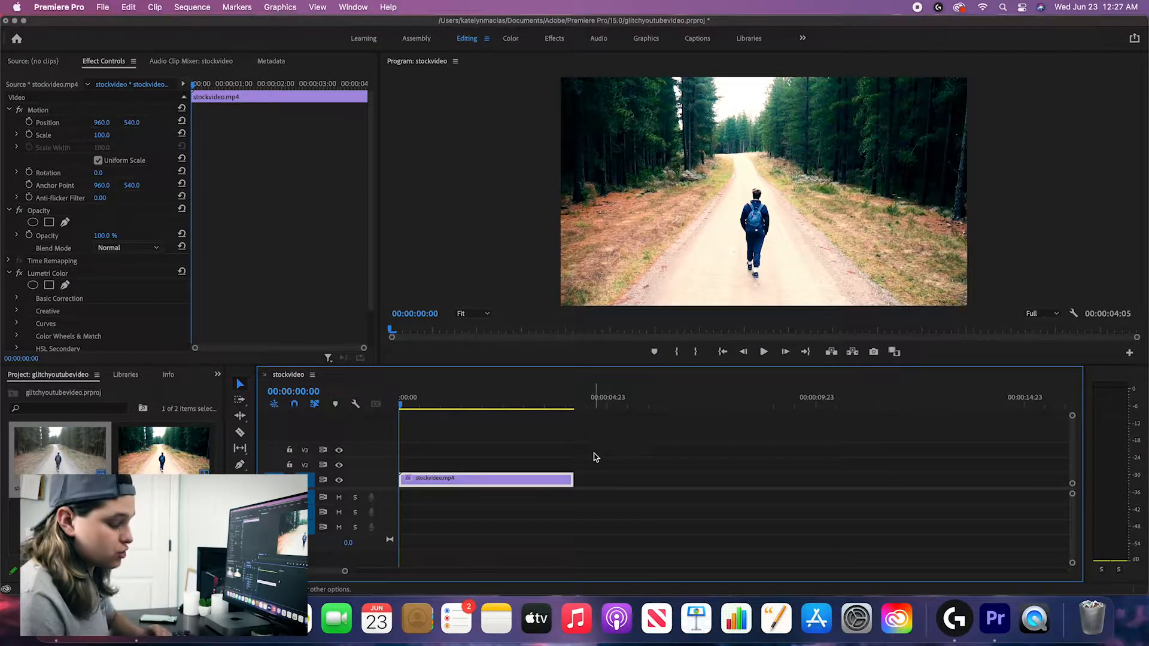
key(=)
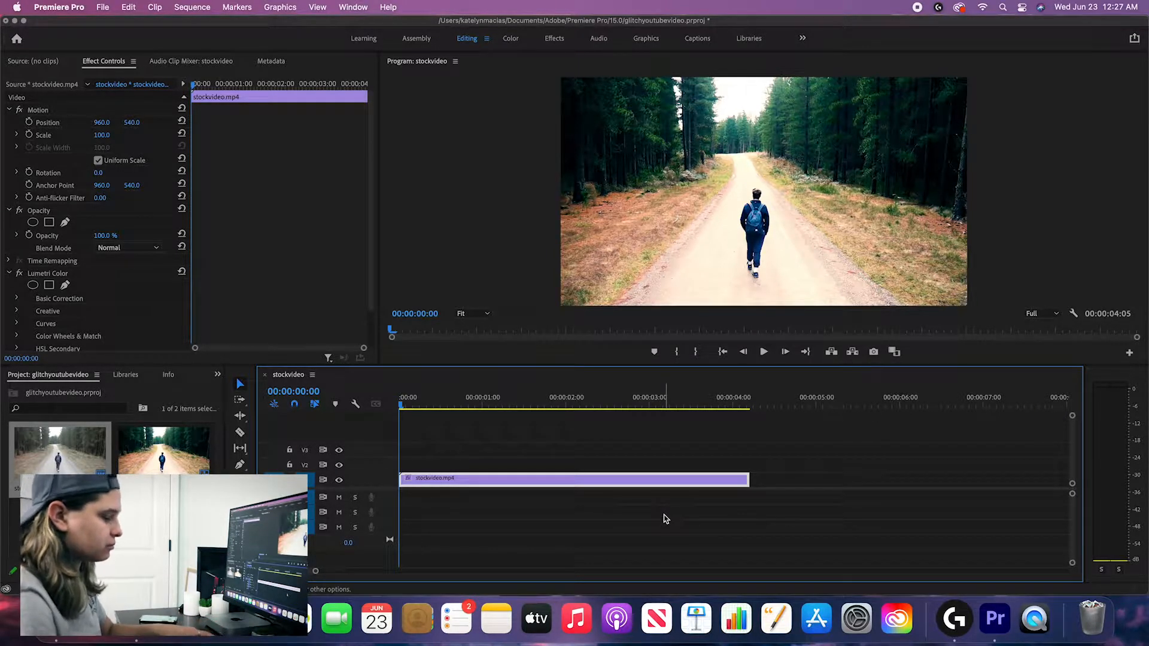
key(=)
key(minus)
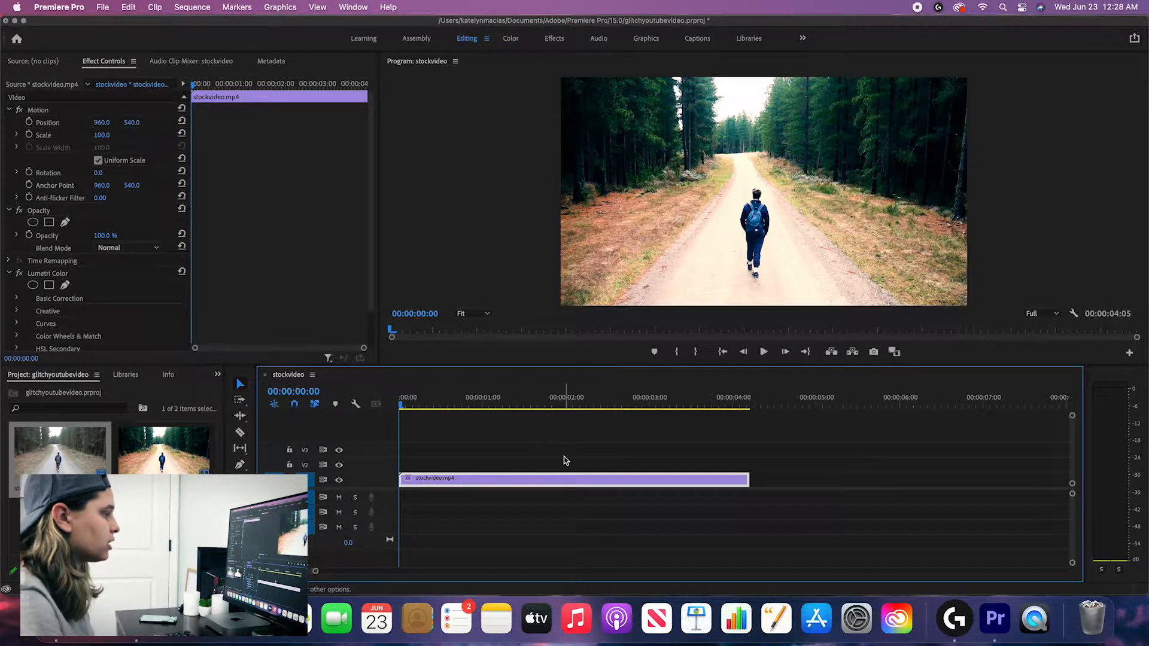
key(space)
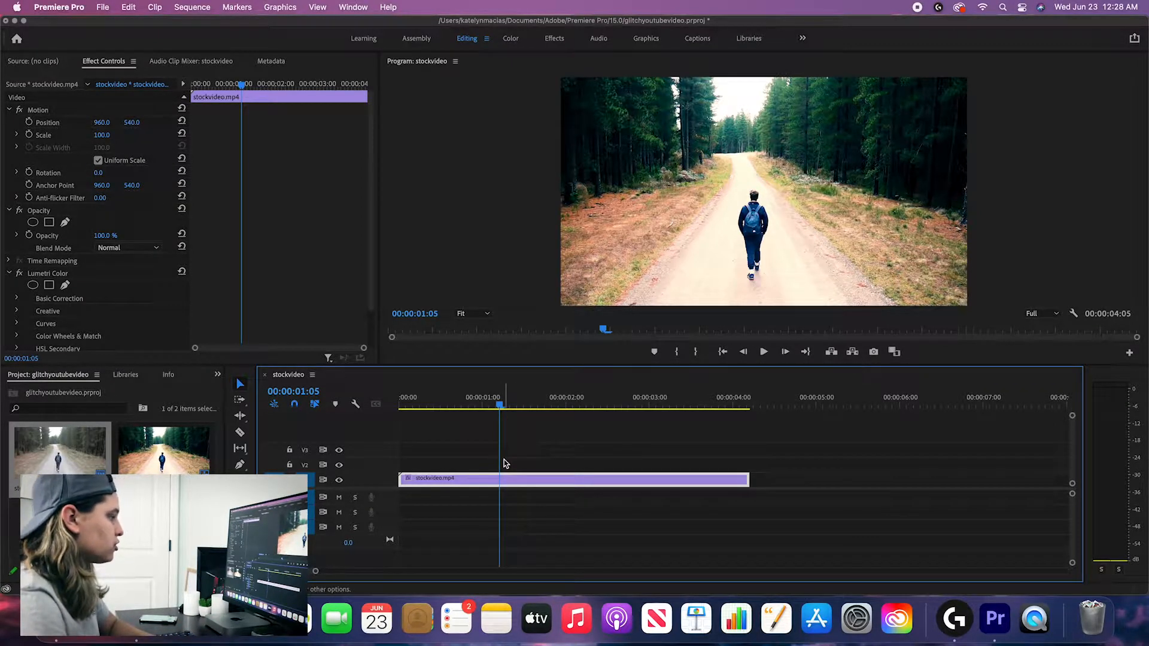
key(super+k)
Step: Advance a few frames and cut the stockvideo.mp4 clip again at 00:00:01:09
key(Right)
key(Right)
key(Right)
key(Right)
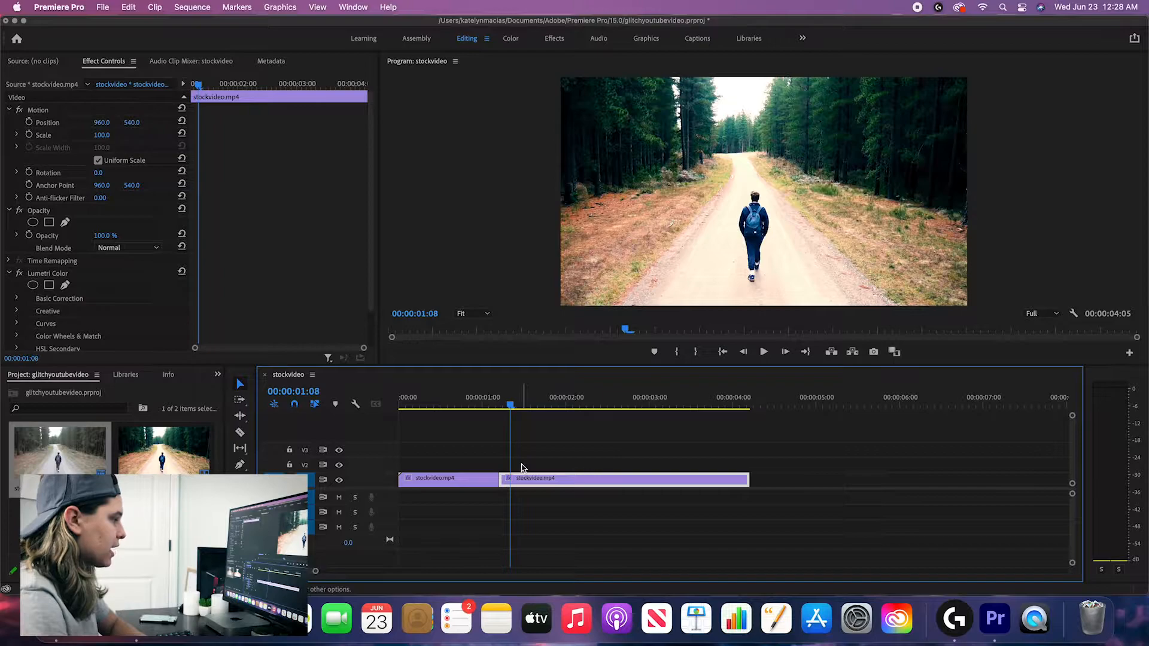
key(super+k)
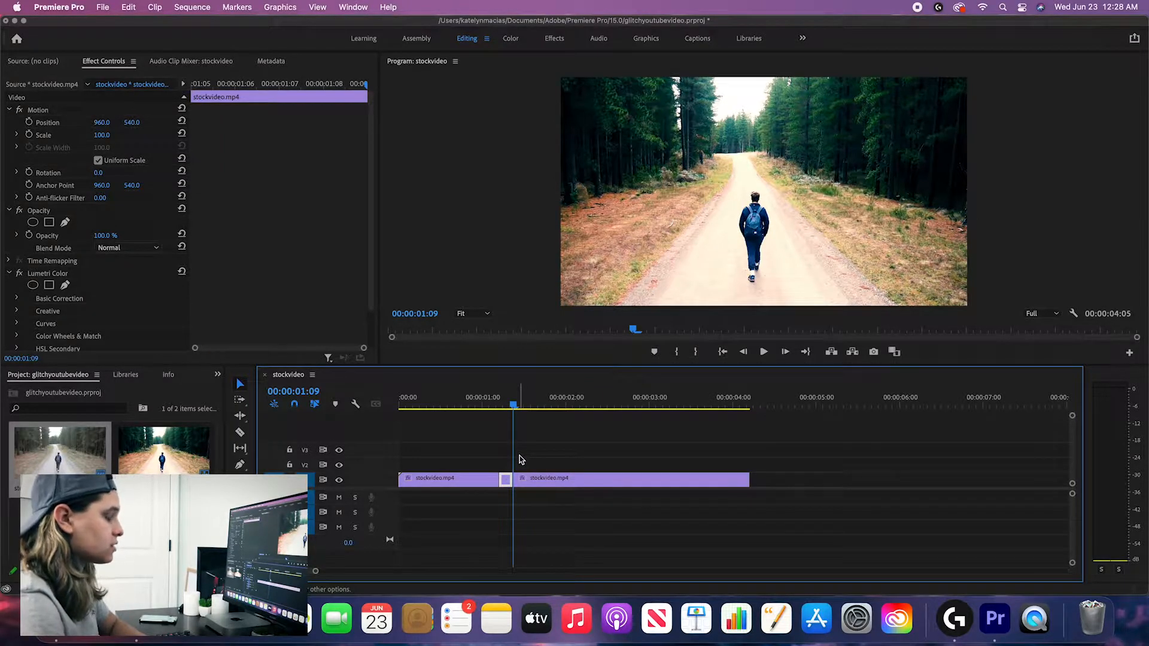
Step: Cut the footage after 00:00:01:09 into several pieces one to three frames long, ending with a cut at 00:00:01:16
key(Right)
key(Right)
key(super+k)
key(Right)
key(Right)
key(super+k)
key(Right)
key(Right)
key(Right)
key(super+k)
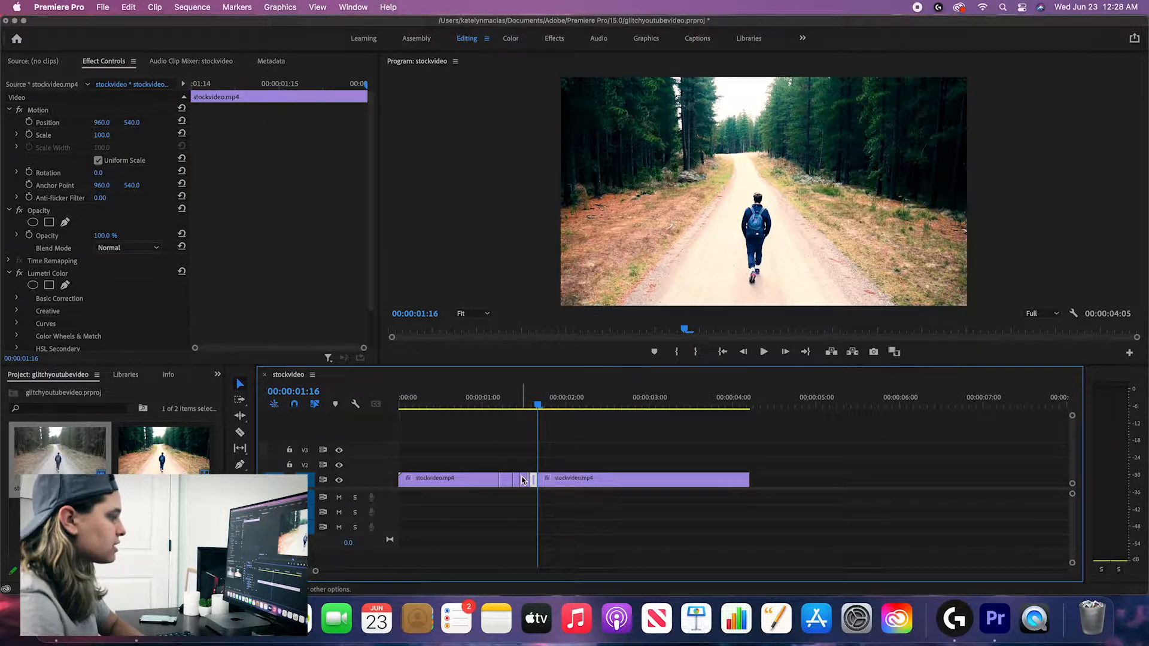
Step: Delete the two short pieces at 00:00:01:10 and 00:00:01:13, leaving gaps between the remaining pieces
click(517, 407)
key(Delete)
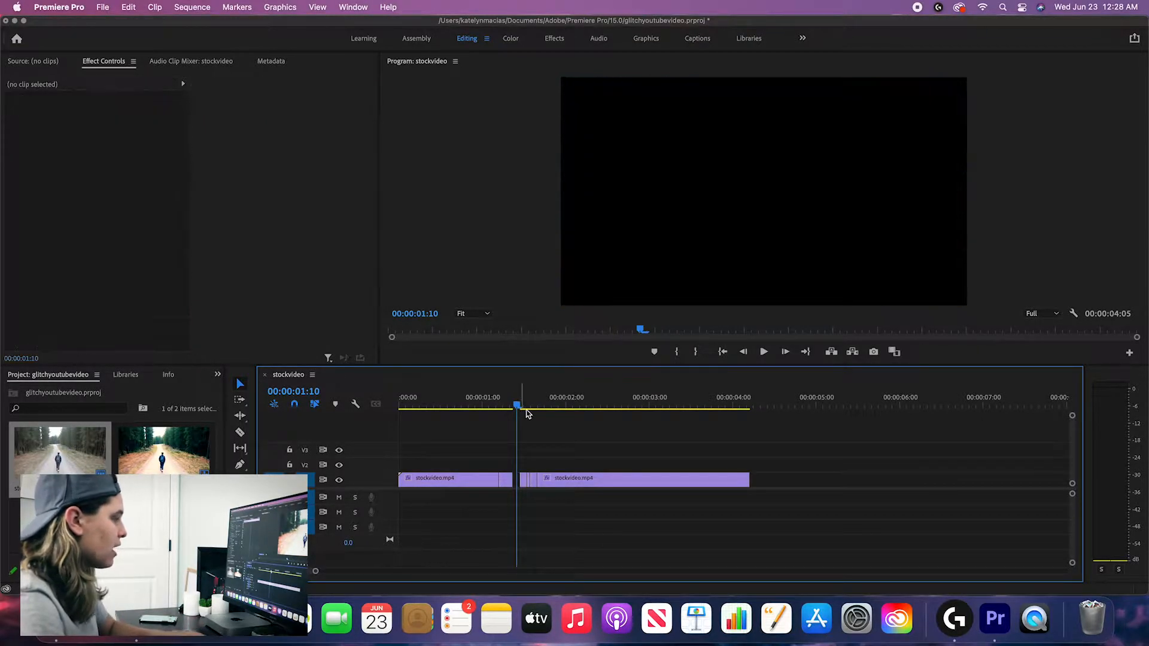
click(529, 411)
key(Delete)
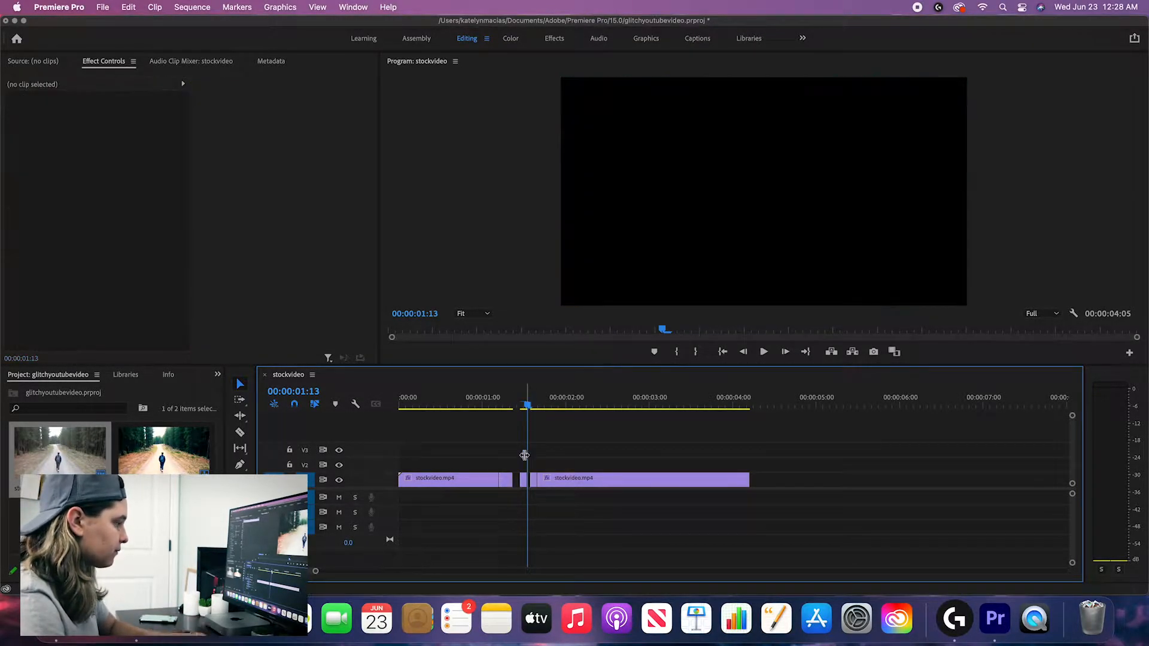
Step: Play back the cut section from 00:00:01:00 to check the flicker gaps
click(482, 405)
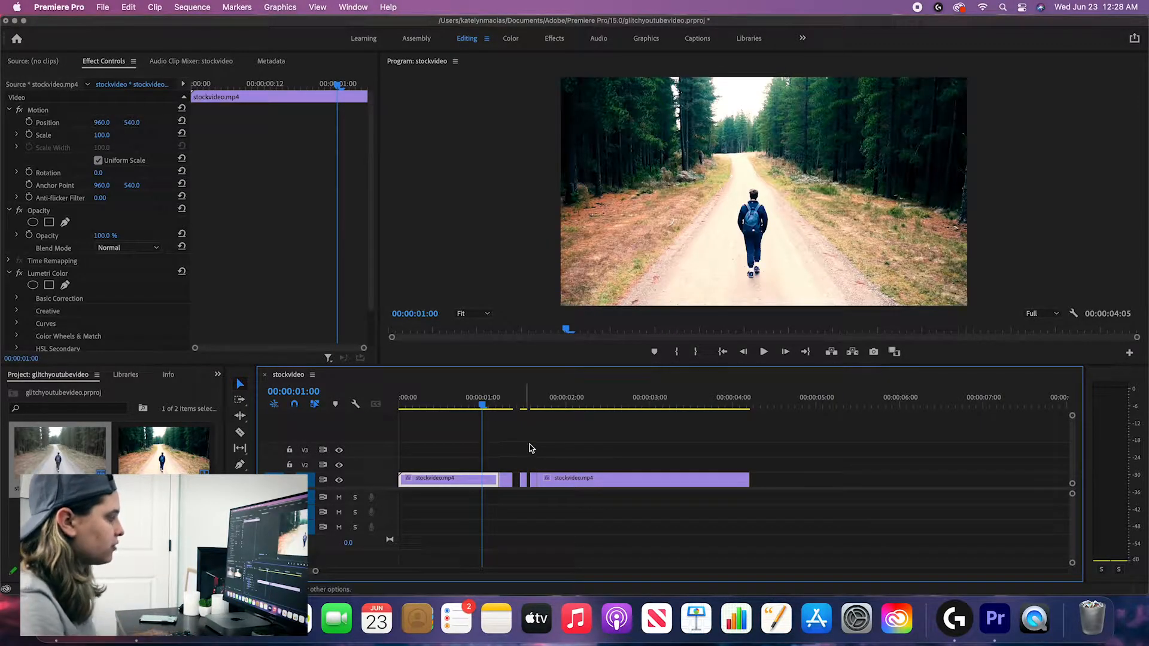
key(space)
key(space)
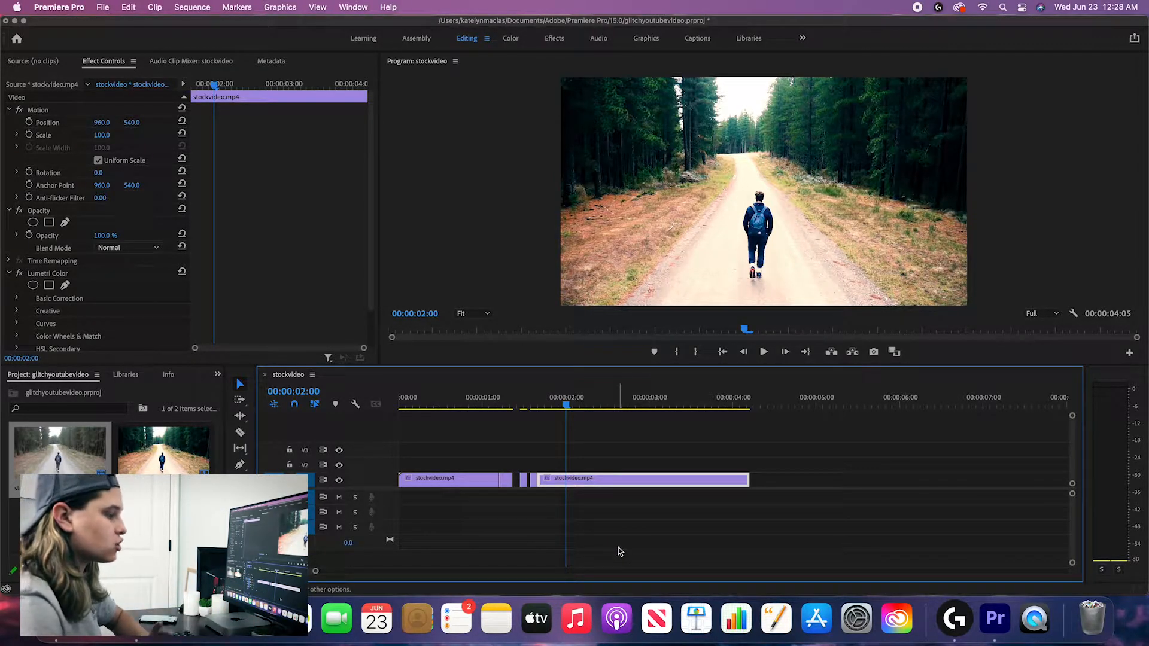
Step: Duplicate the short pieces at 00:00:01:05 and 00:00:01:14 onto track V2, directly above the originals
click(506, 481)
drag(507, 484, 536, 469)
Step: Set the first V2 copy's opacity to 50% and its position to 980, 540
click(510, 405)
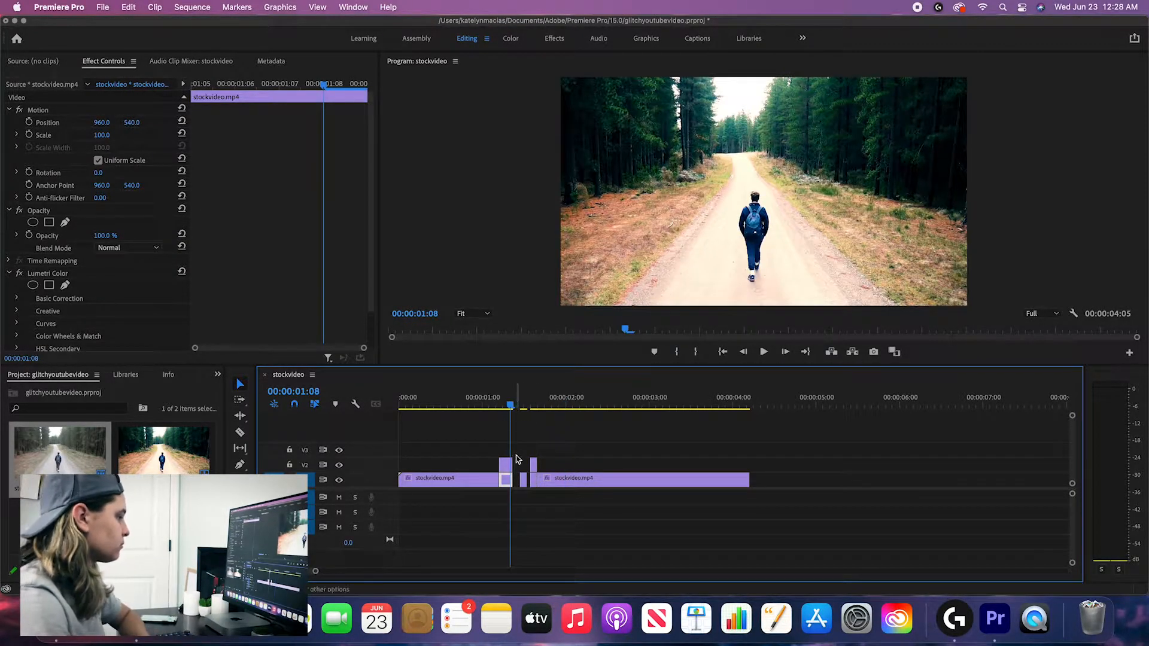
click(505, 466)
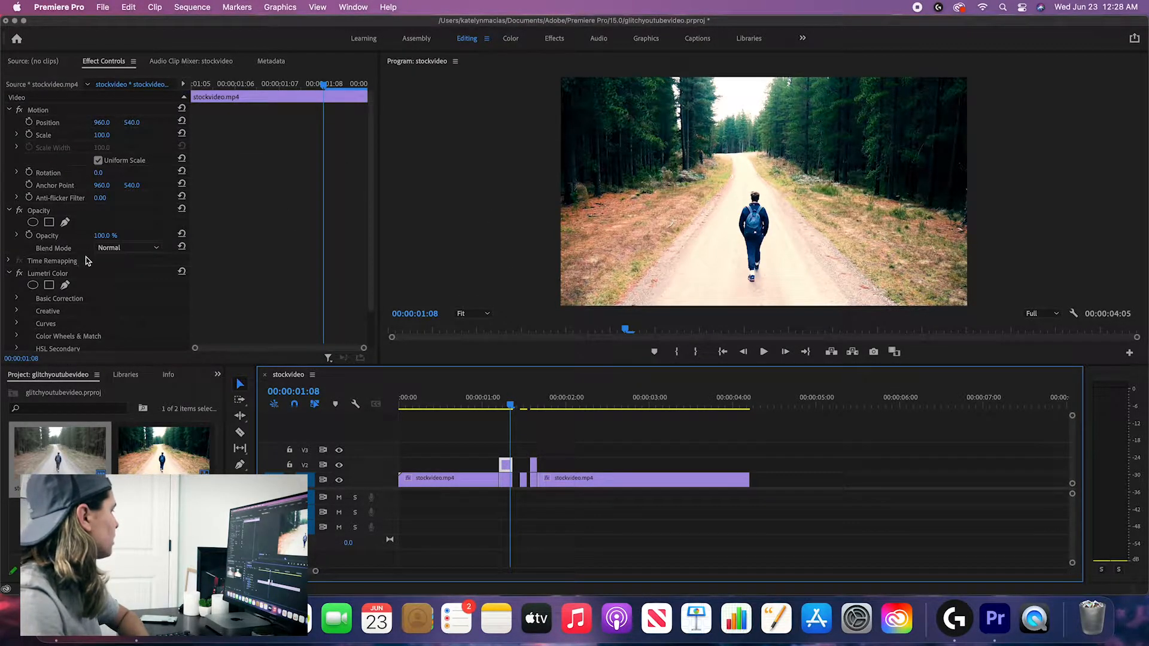
click(110, 235)
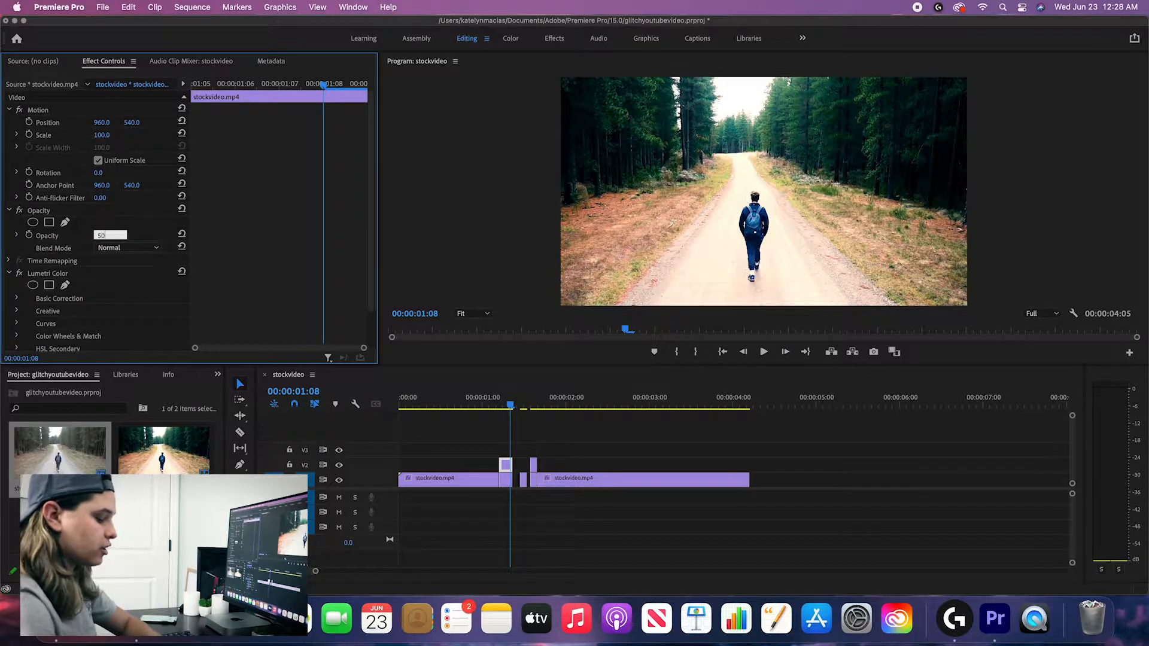
key(Return)
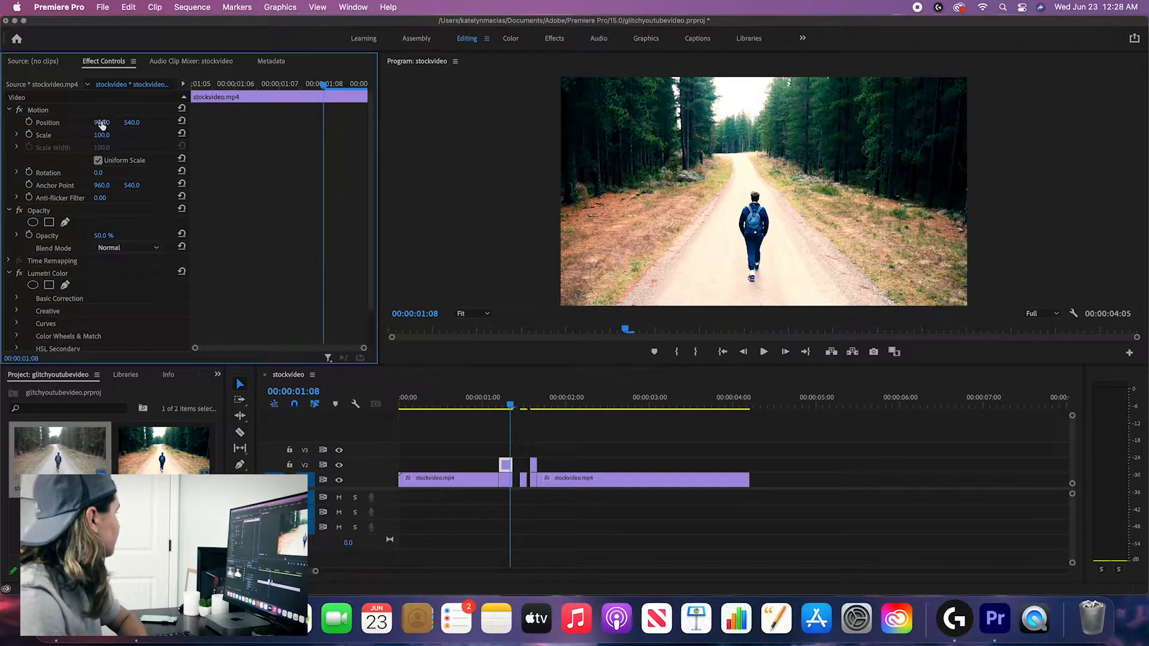
mouse_move(101, 123)
mouse_down()
mouse_move(120, 123)
mouse_move(85, 123)
mouse_move(113, 122)
mouse_up()
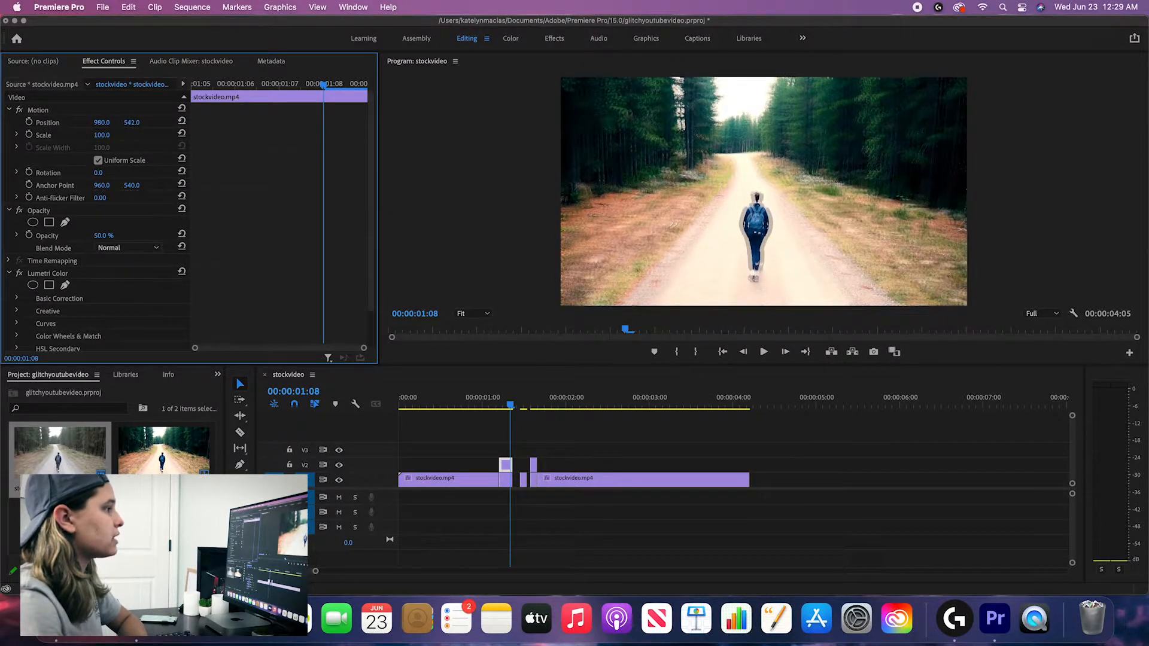
drag(132, 123, 131, 123)
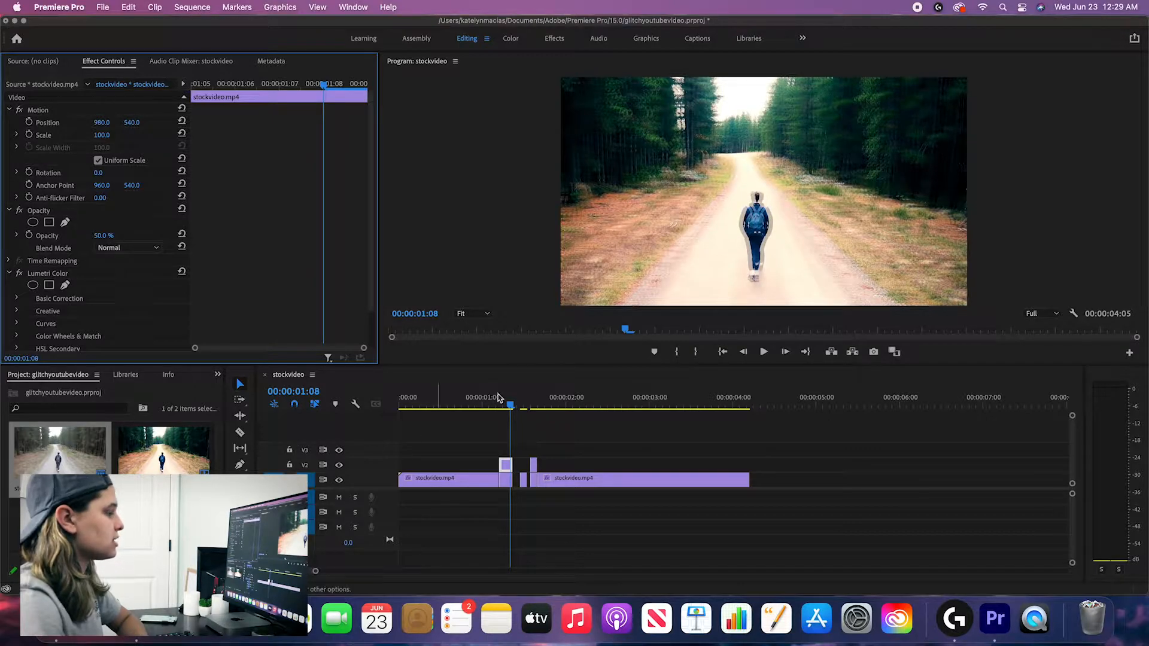
Step: Set the second V2 copy's opacity to 50% and its position to 978, 536
click(533, 398)
click(533, 465)
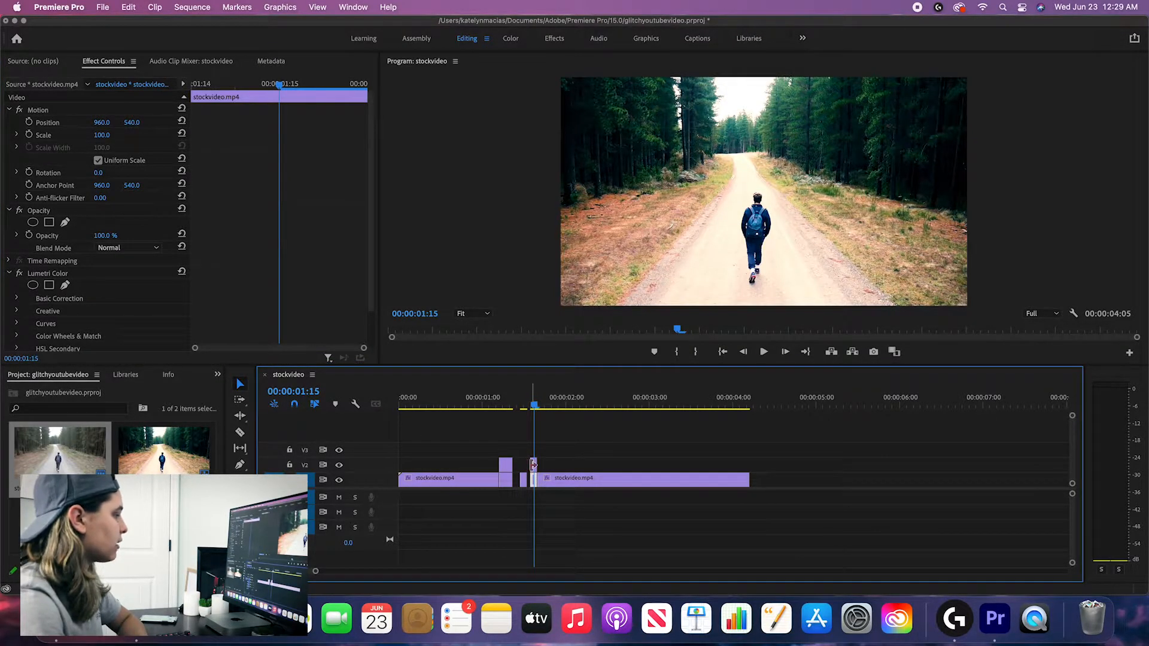
click(110, 233)
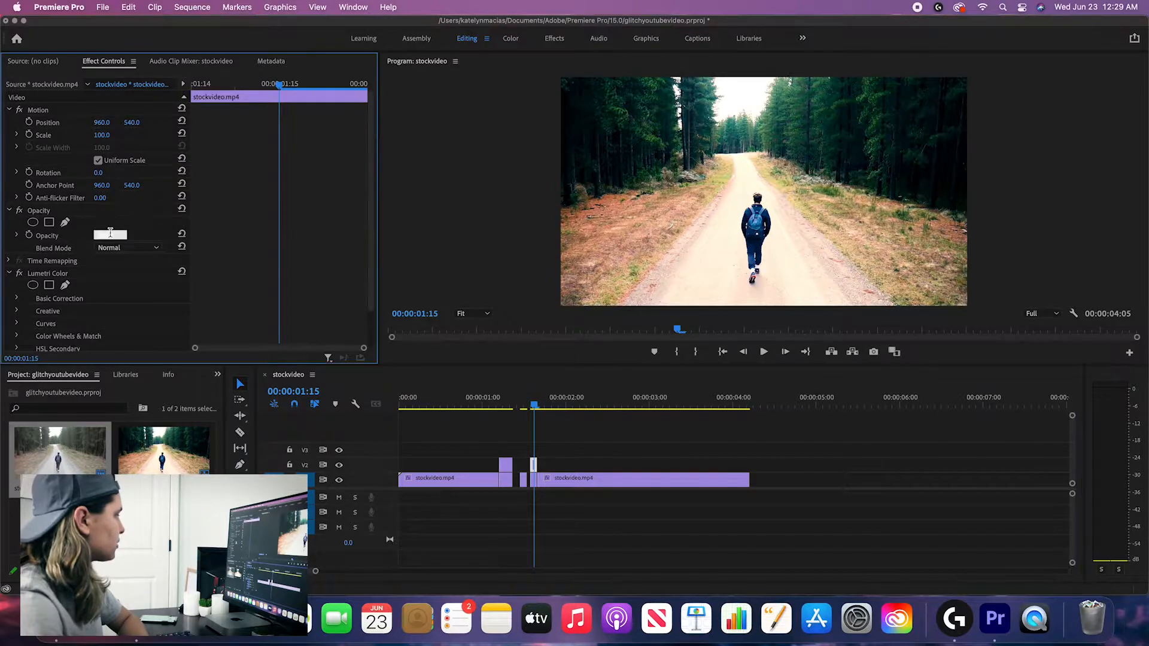
text(50)
key(Return)
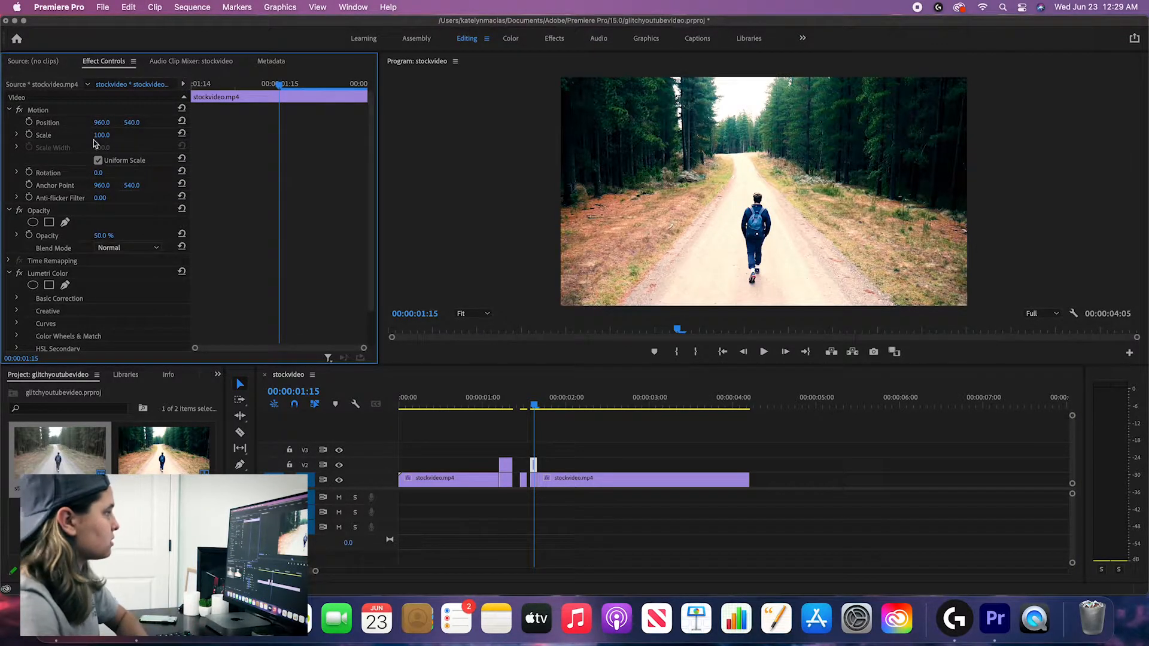
mouse_move(101, 123)
mouse_down()
mouse_move(173, 122)
mouse_move(108, 122)
mouse_move(124, 122)
mouse_up()
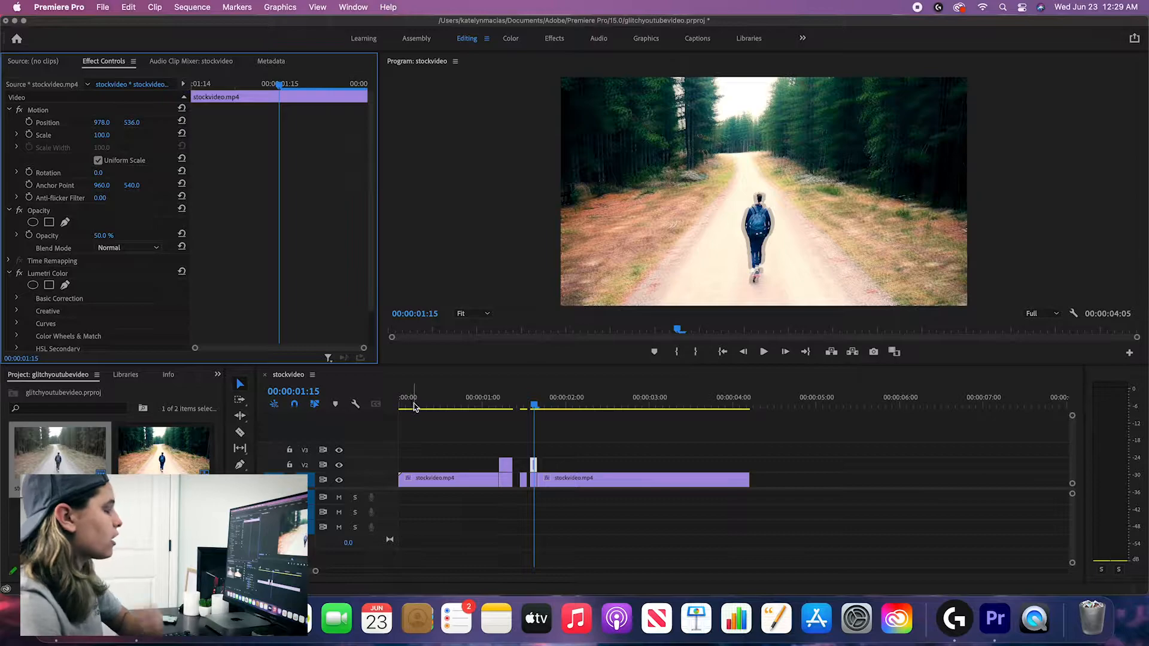
Step: Play back the section around the two V2 copies to check the offset ghost effect
click(475, 407)
key(space)
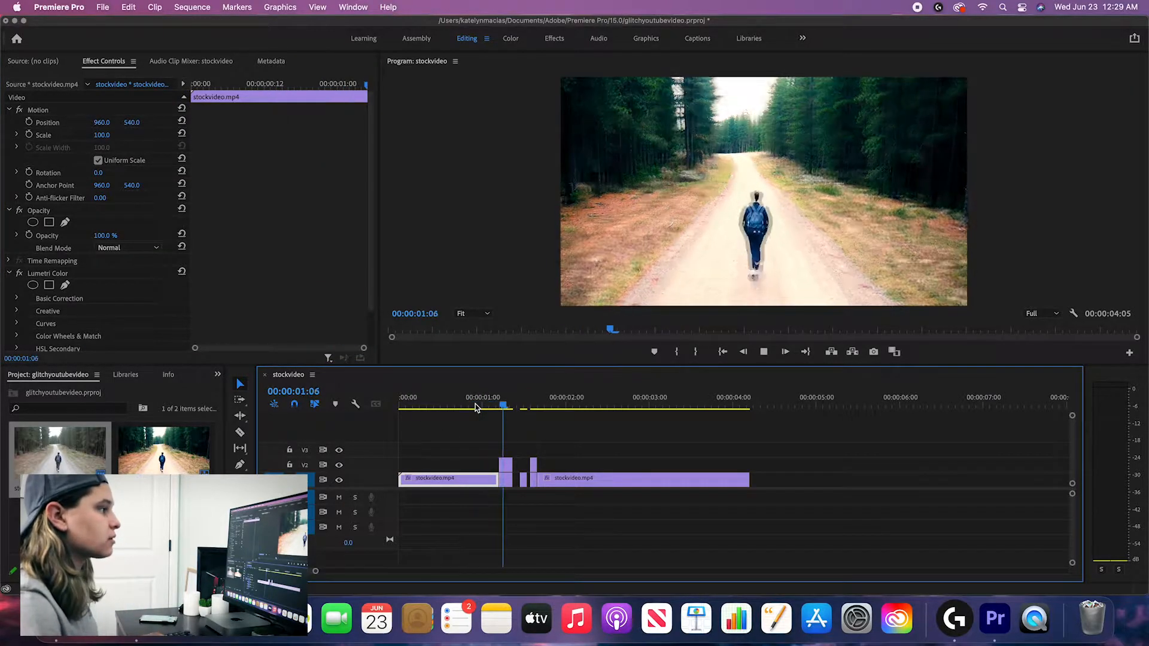
key(space)
Step: Set the first V2 copy's Lumetri temperature to 100 and its tint to about -57.6
click(503, 407)
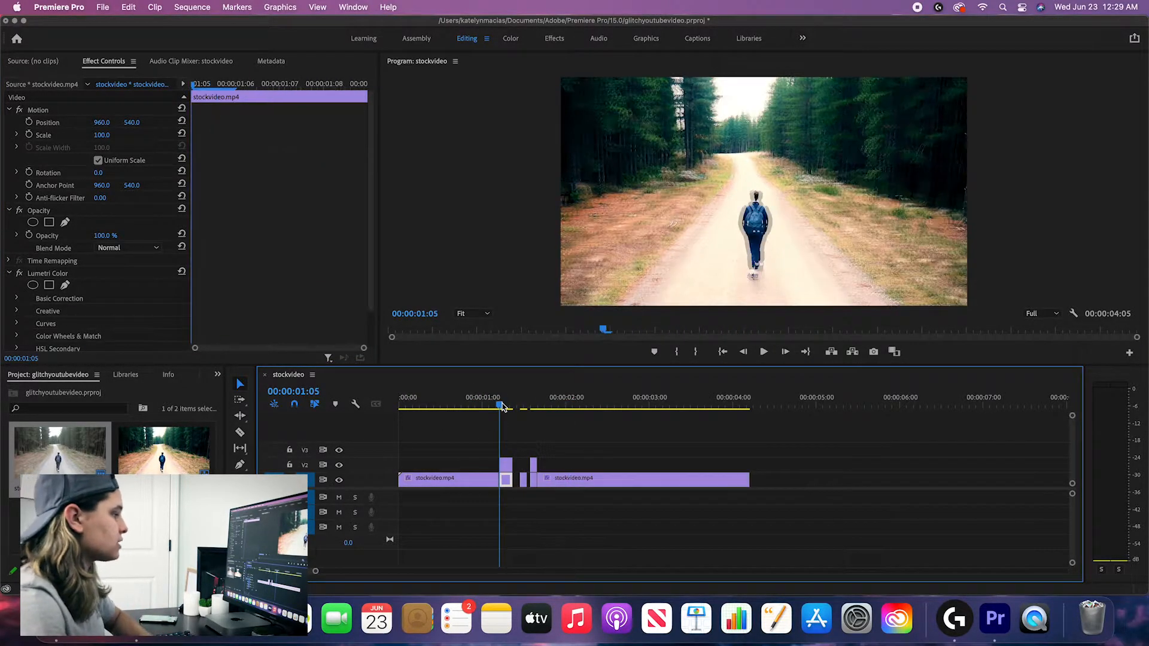
click(505, 465)
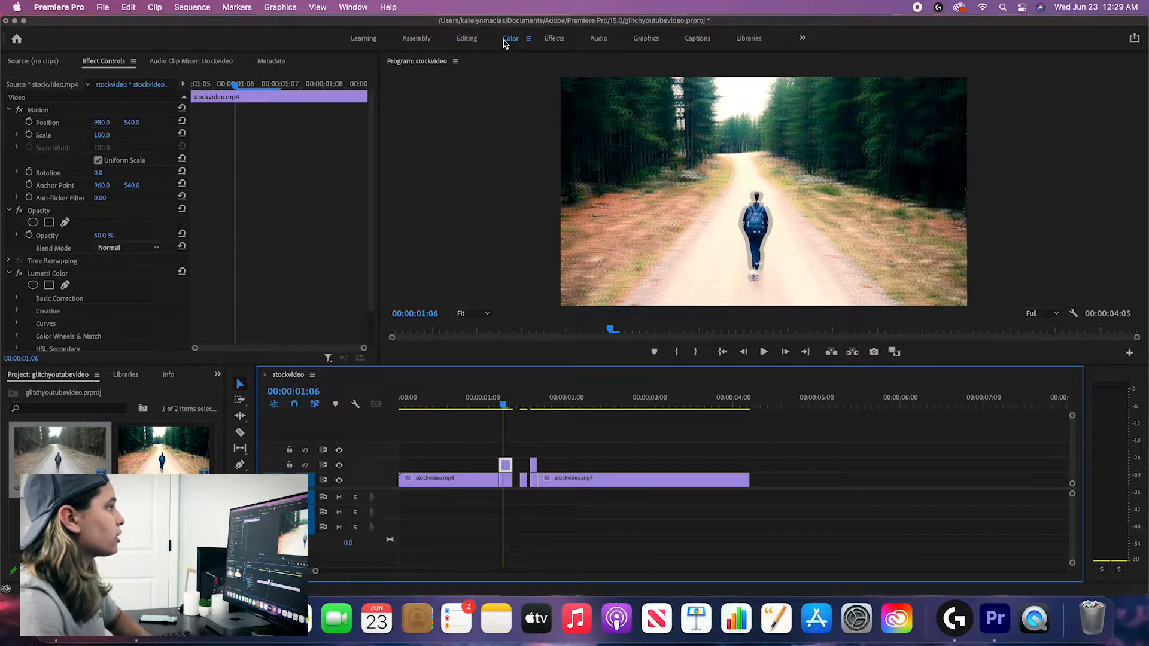
click(507, 39)
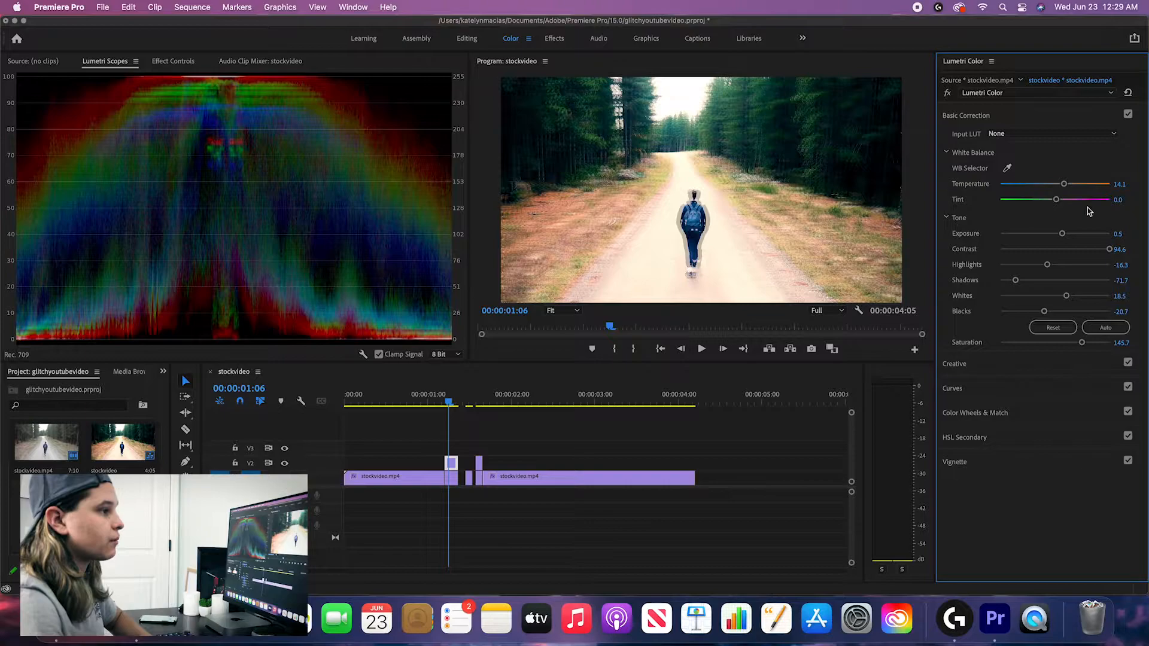
drag(1068, 187, 1024, 200)
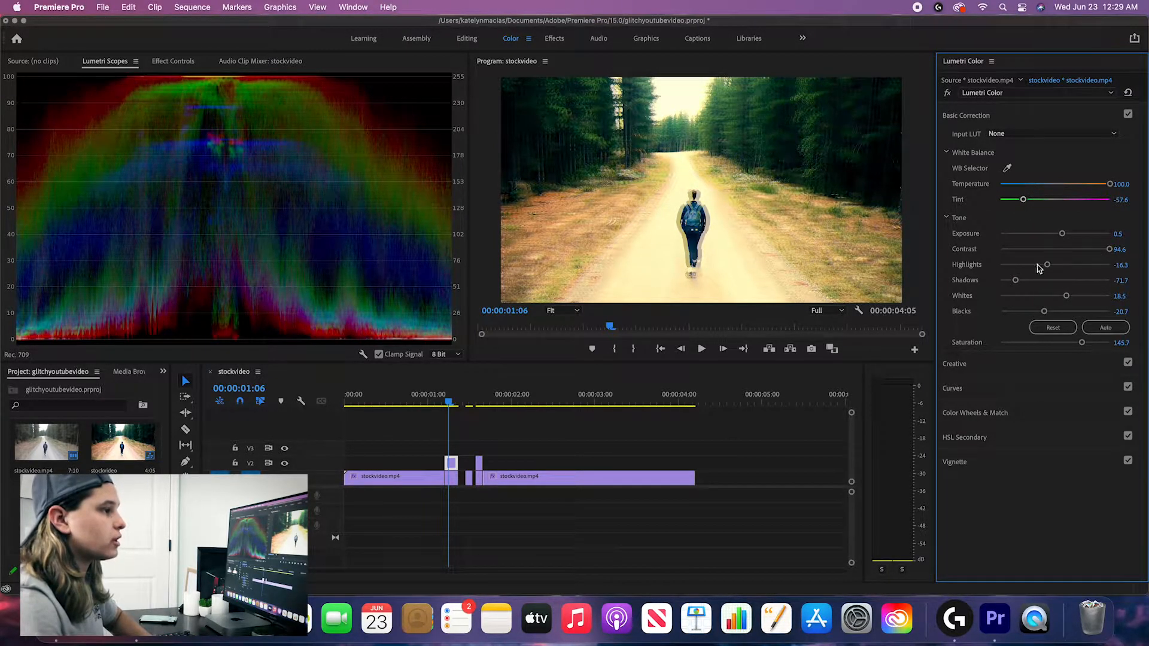
Step: Set the second V2 copy's Lumetri saturation to about 46.7, tint to about -37 and temperature to about 51.1
click(480, 400)
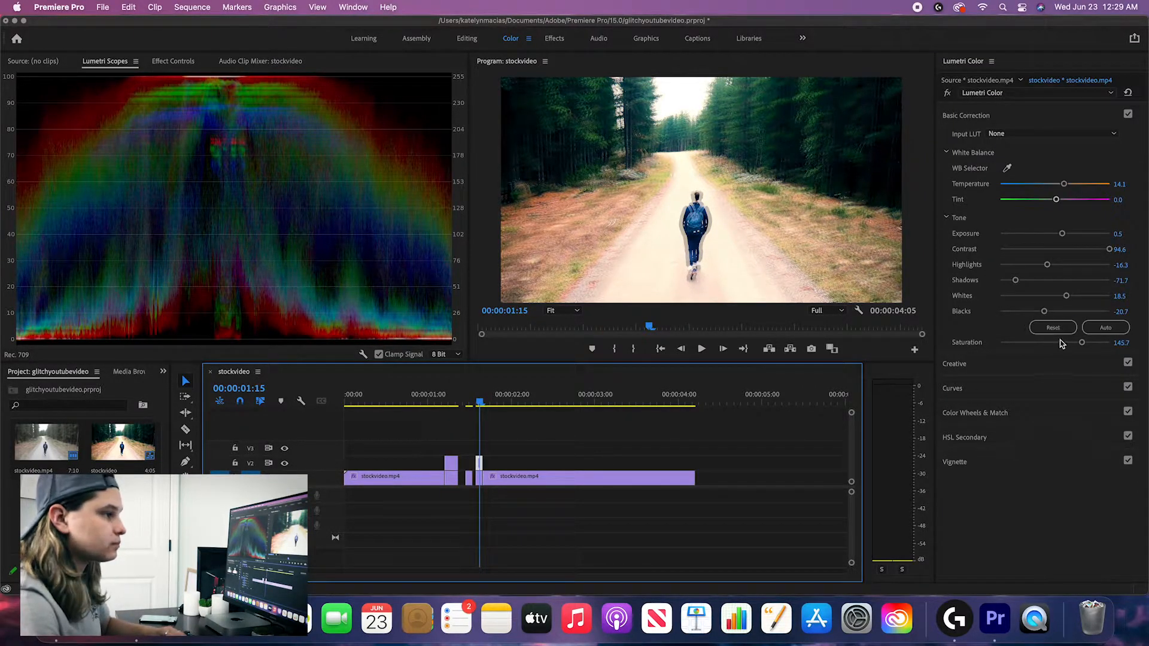
drag(1082, 343, 976, 345)
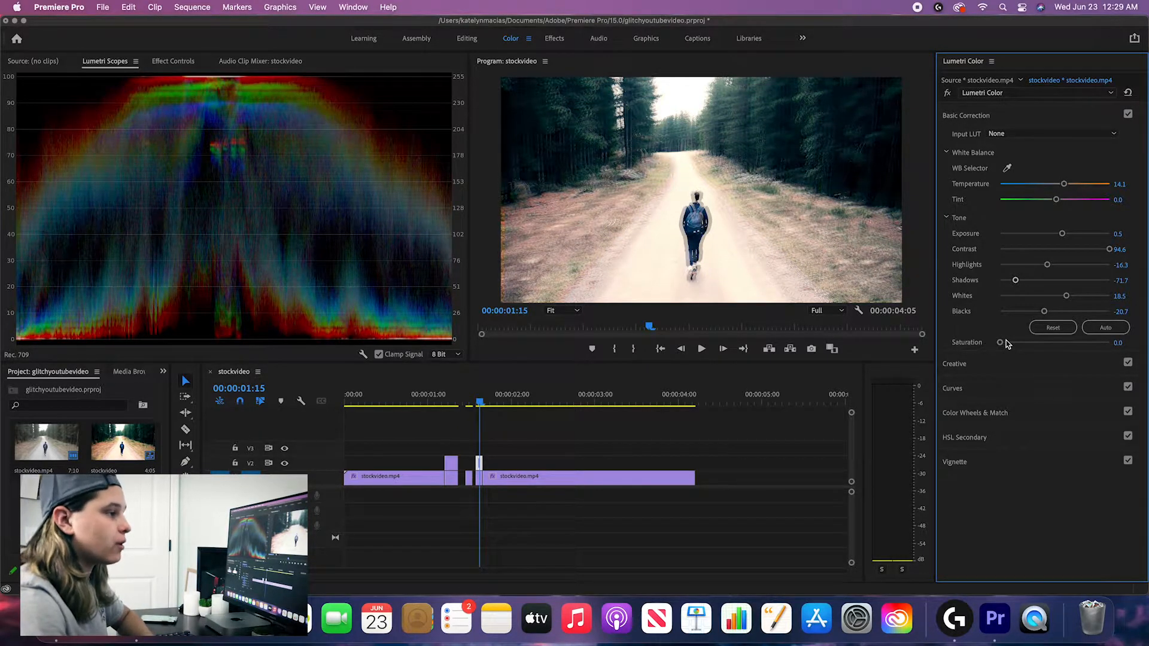
drag(999, 343, 1026, 345)
drag(1055, 202, 1083, 185)
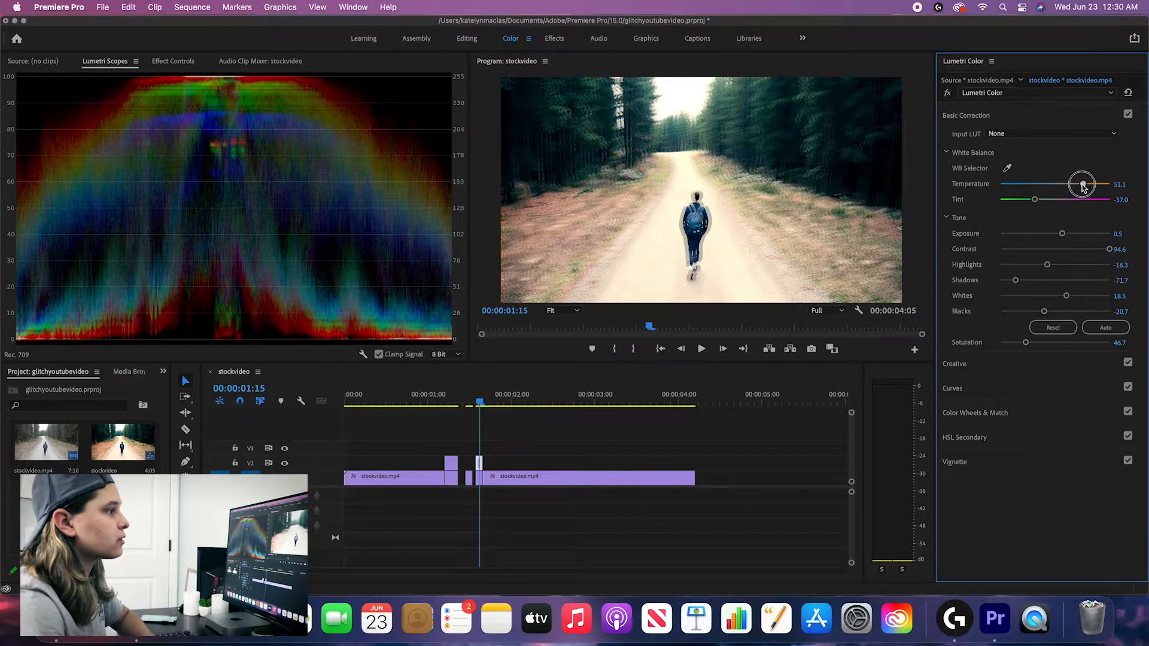
Step: Play back the sequence from about one second to review the color-shifted glitch effect
click(430, 398)
key(space)
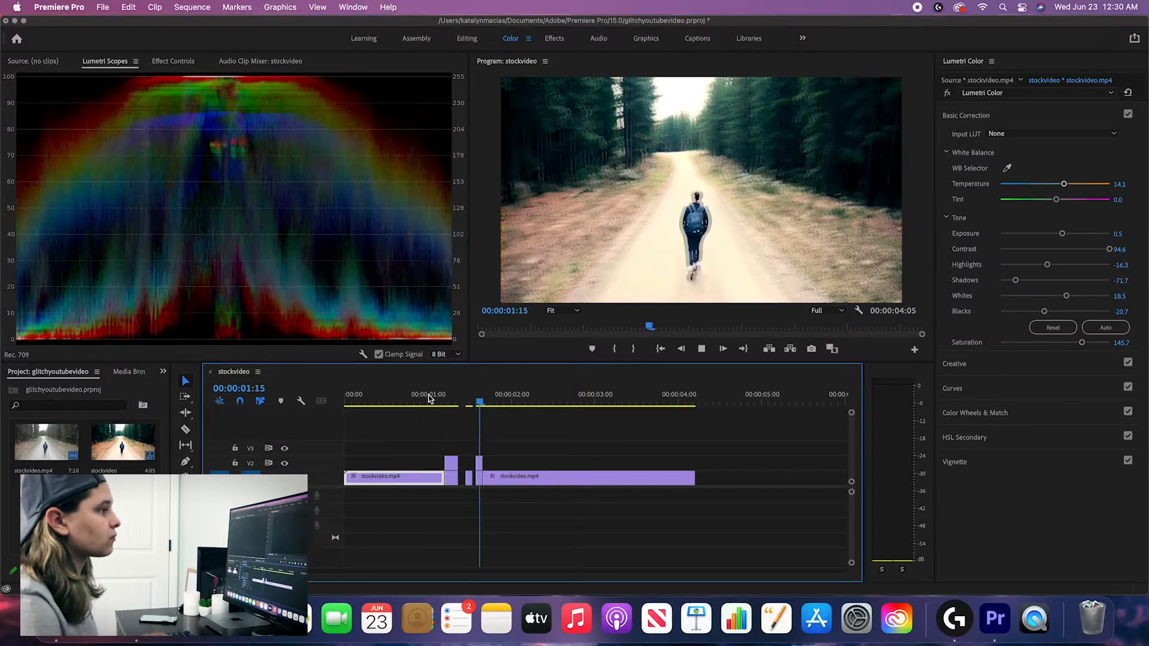
key(space)
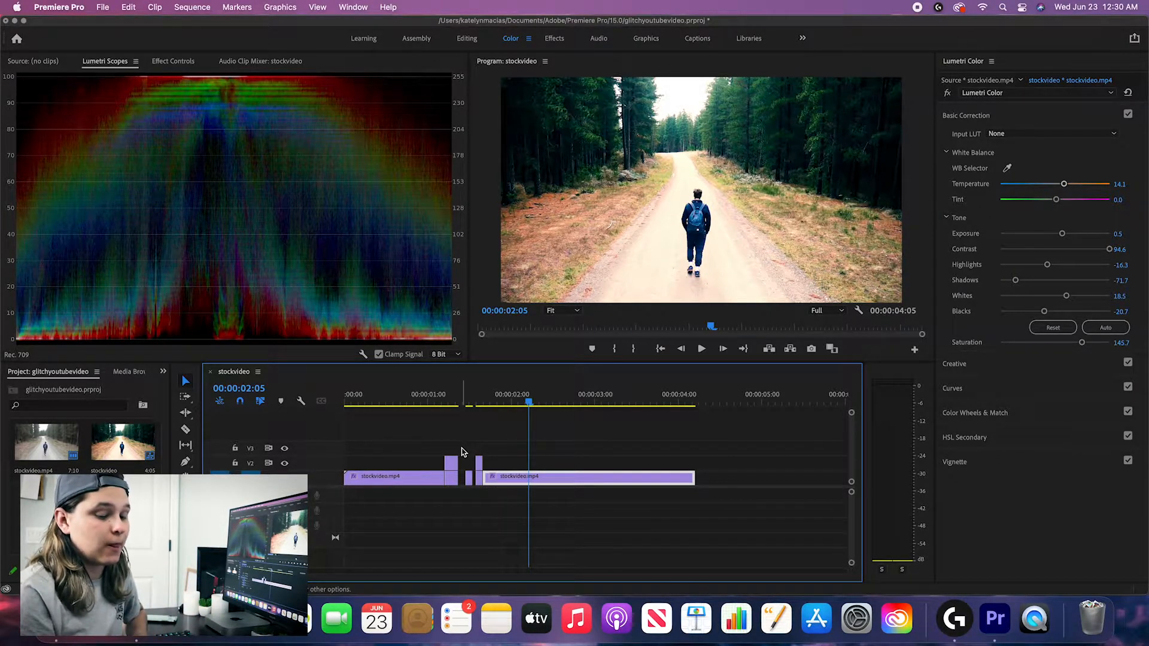
click(429, 400)
key(space)
key(space)
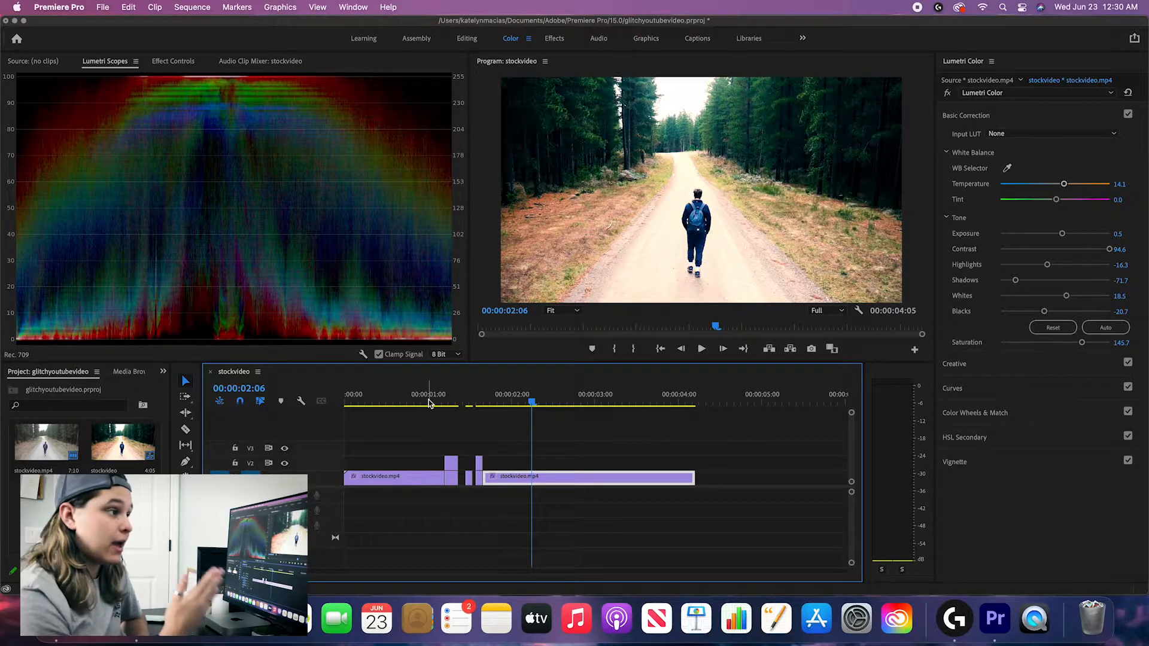
Step: Minimize the editor and open MVI_4559_Sub_01.mp4 from the desktop full screen in QuickTime Player
click(15, 21)
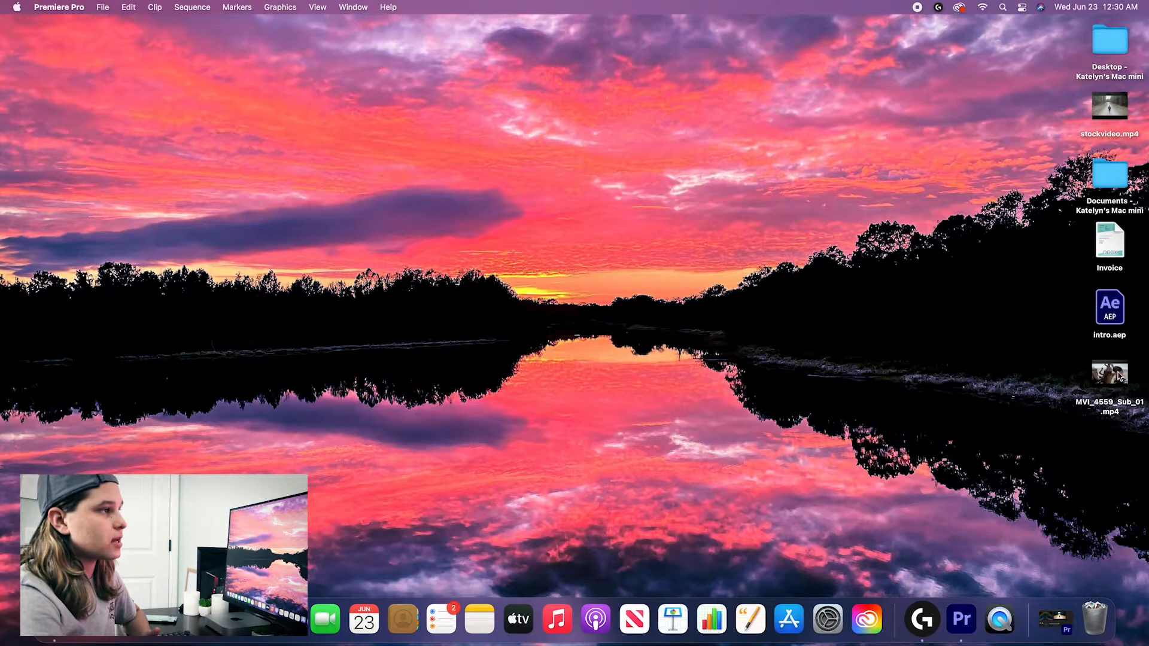
double_click(1110, 374)
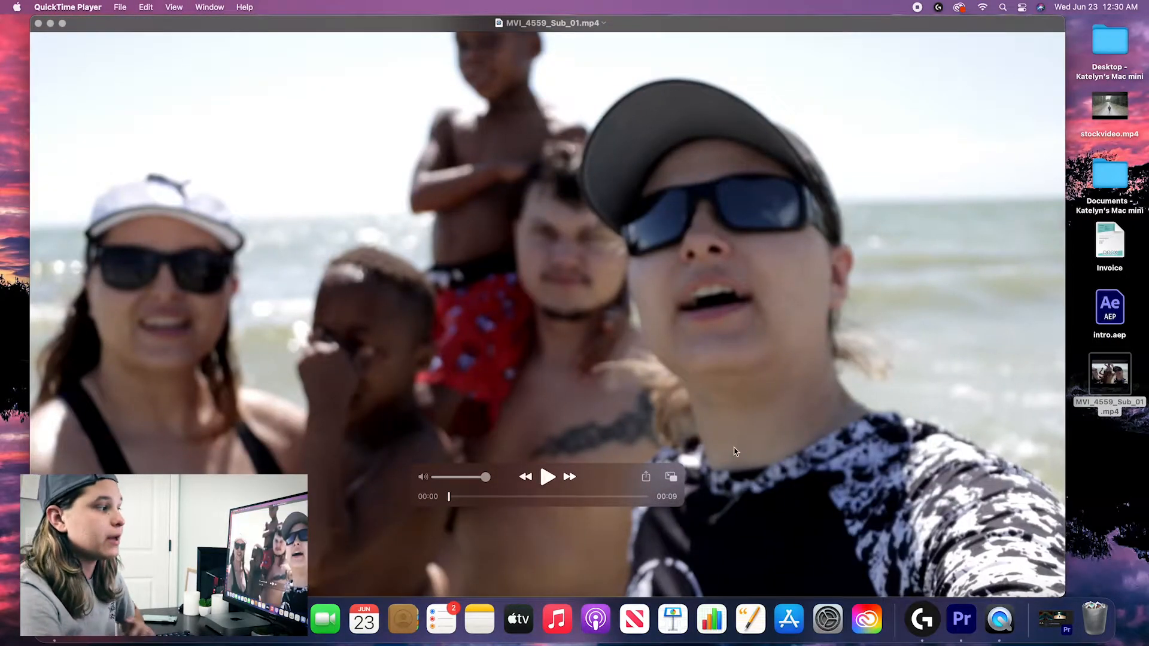
click(62, 24)
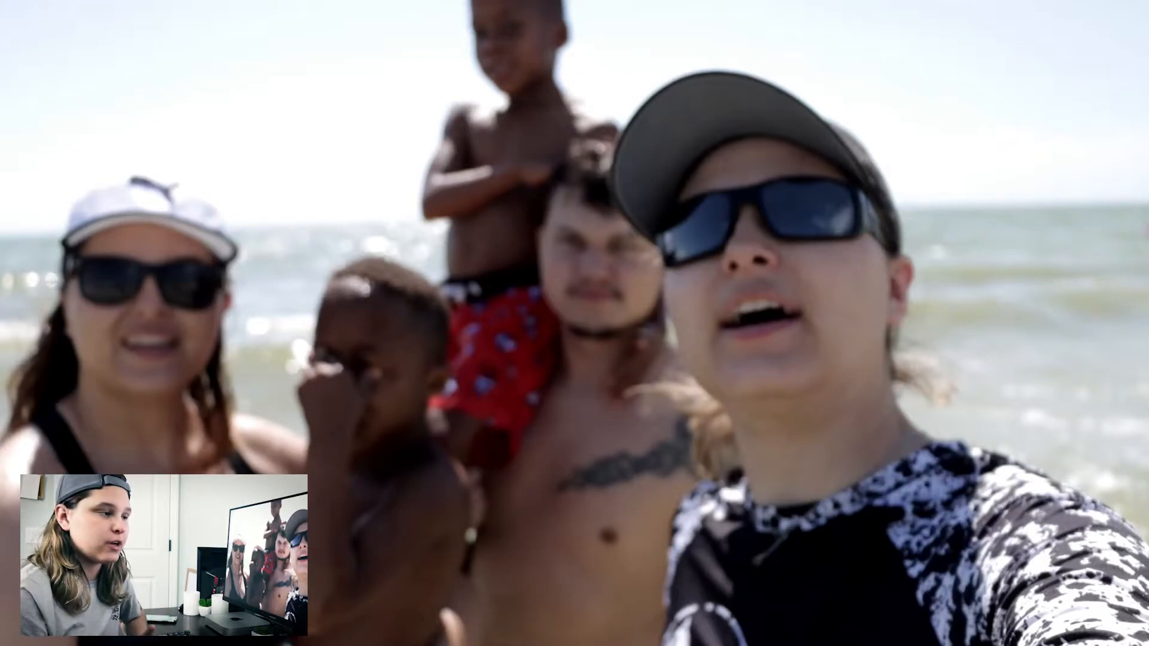
Step: Play the MVI_4559_Sub_01.mp4 example to the end, leave full screen and close the video
mouse_move(520, 316)
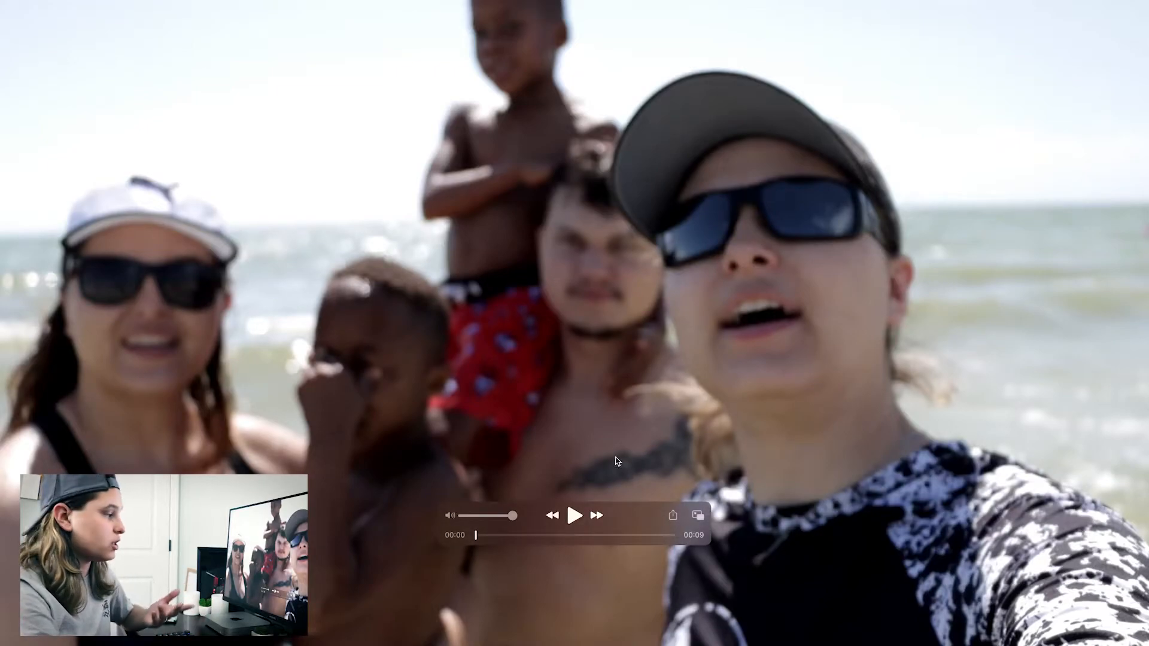
click(574, 516)
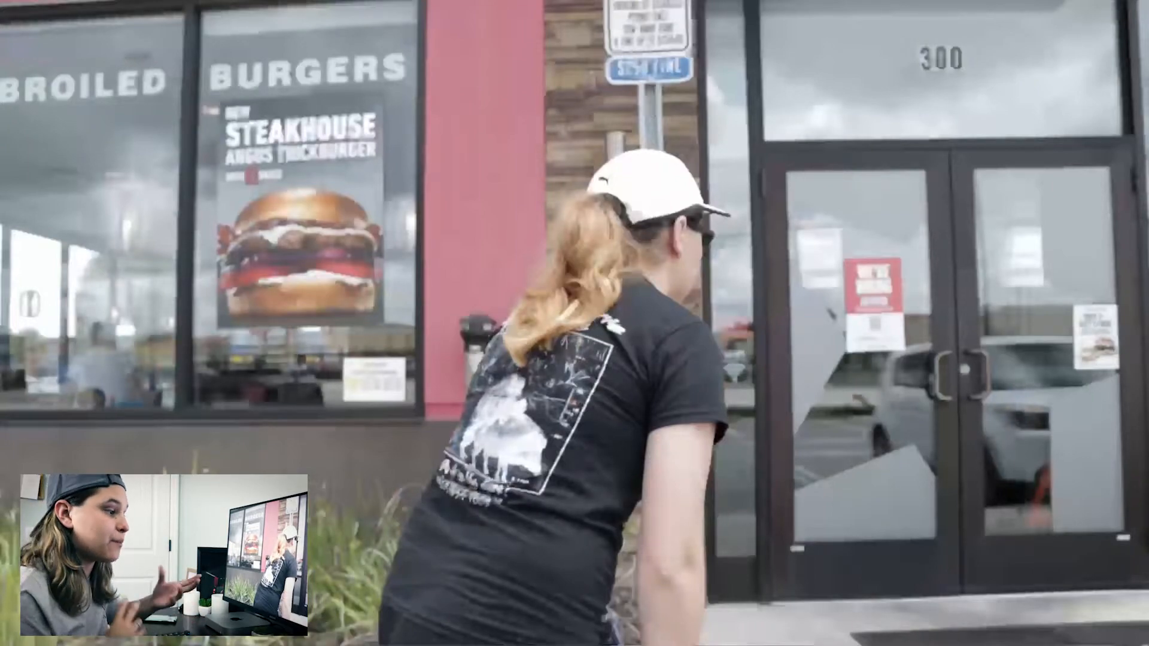
key(Escape)
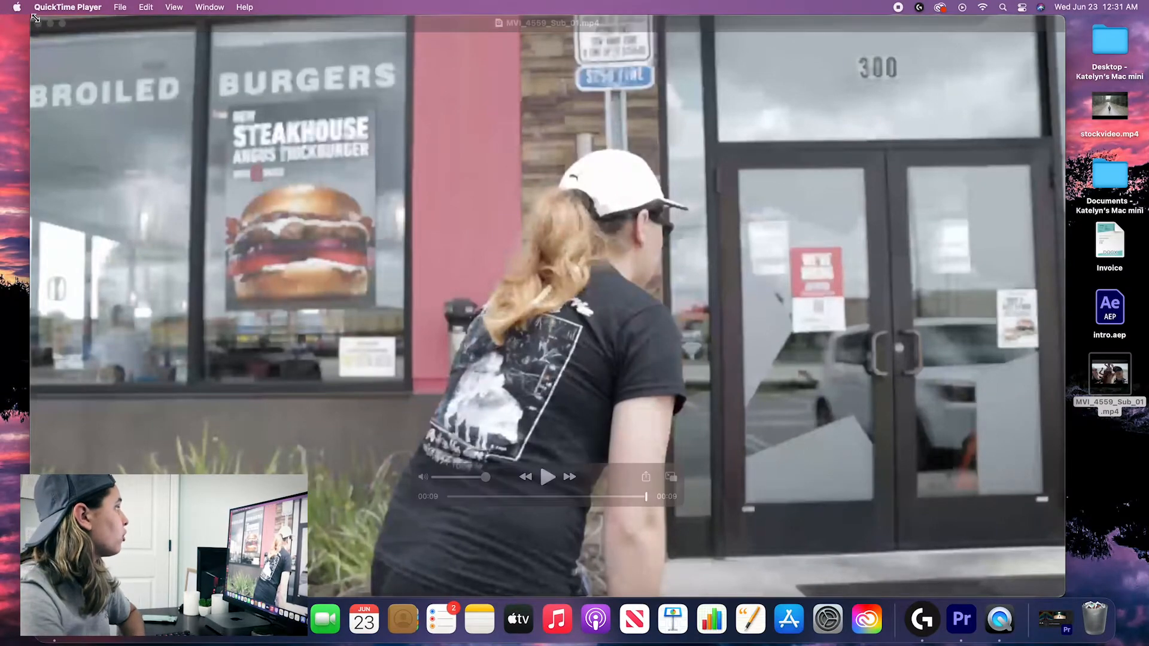
click(37, 23)
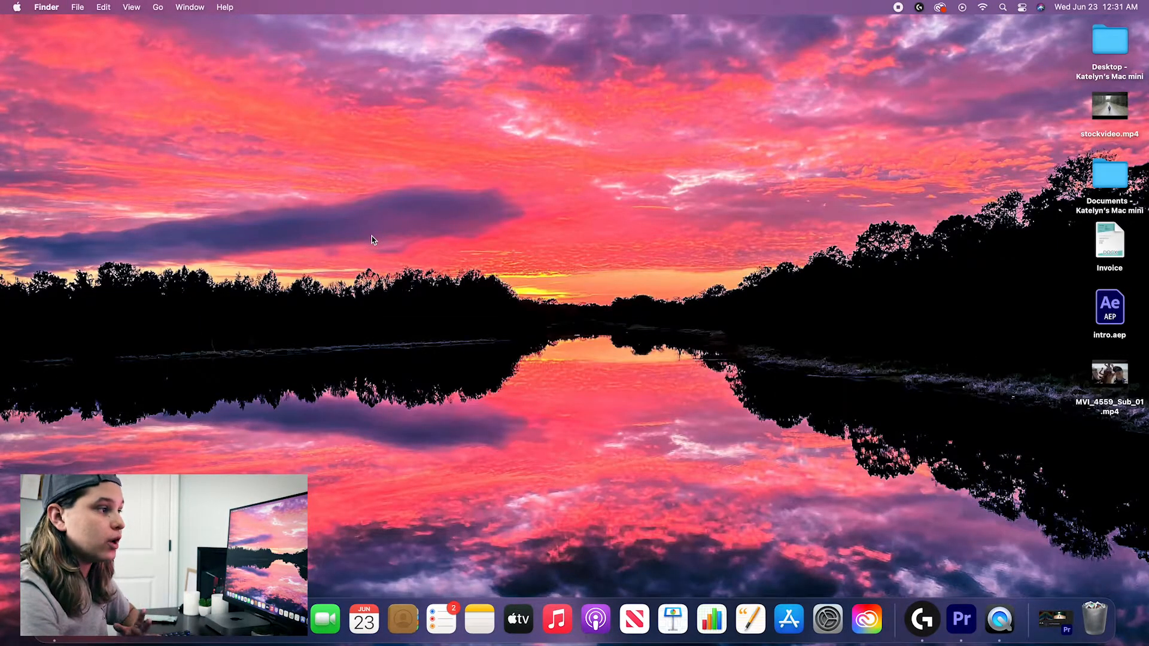
Step: Switch back to the minimized Premiere Pro project and play the glitch section from just before one second, stopping after it
click(1055, 623)
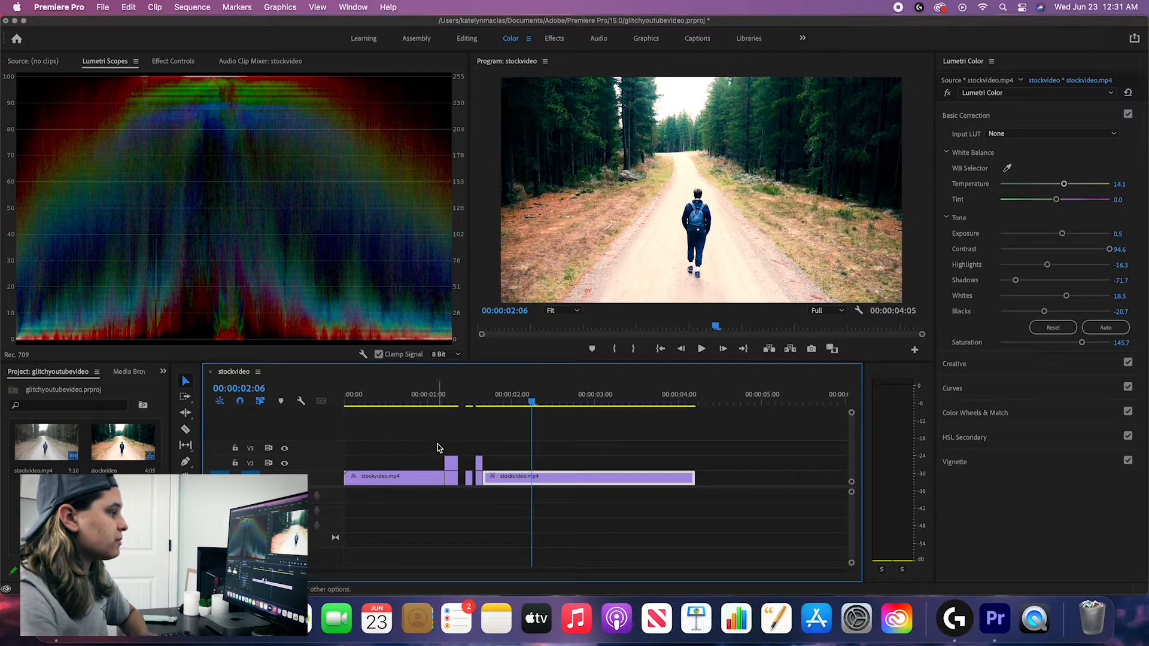
click(422, 403)
click(702, 349)
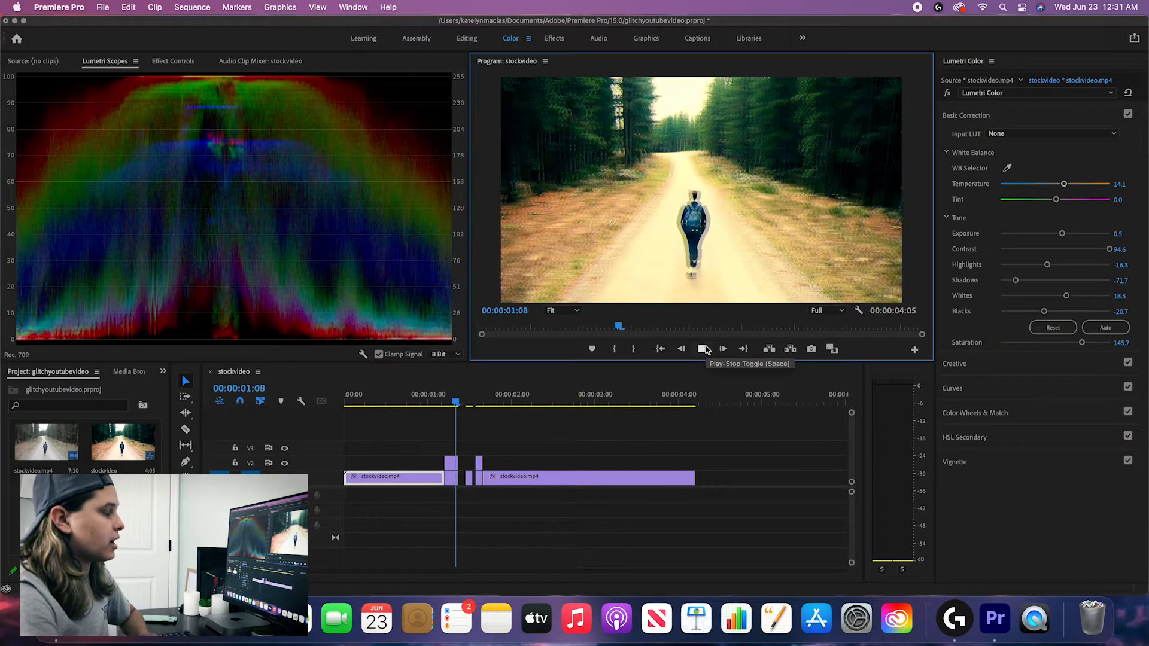
click(704, 349)
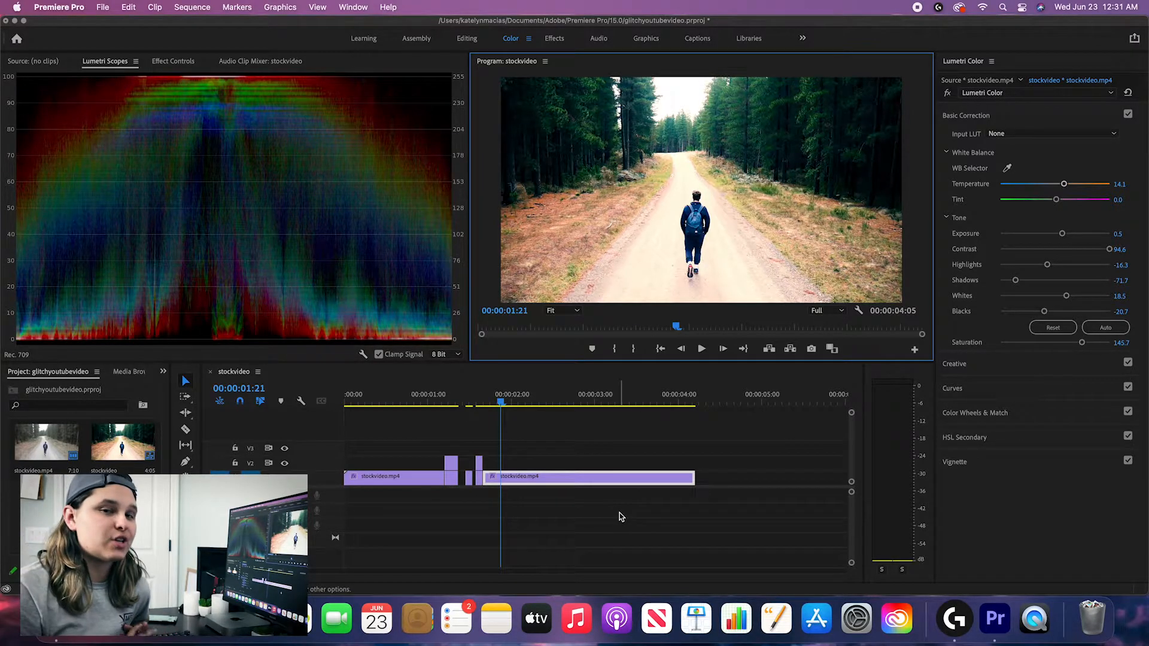
Step: Switch to Safari, open epidemicsound.com and make the browser window full screen
click(136, 619)
text(epidemicsound.com)
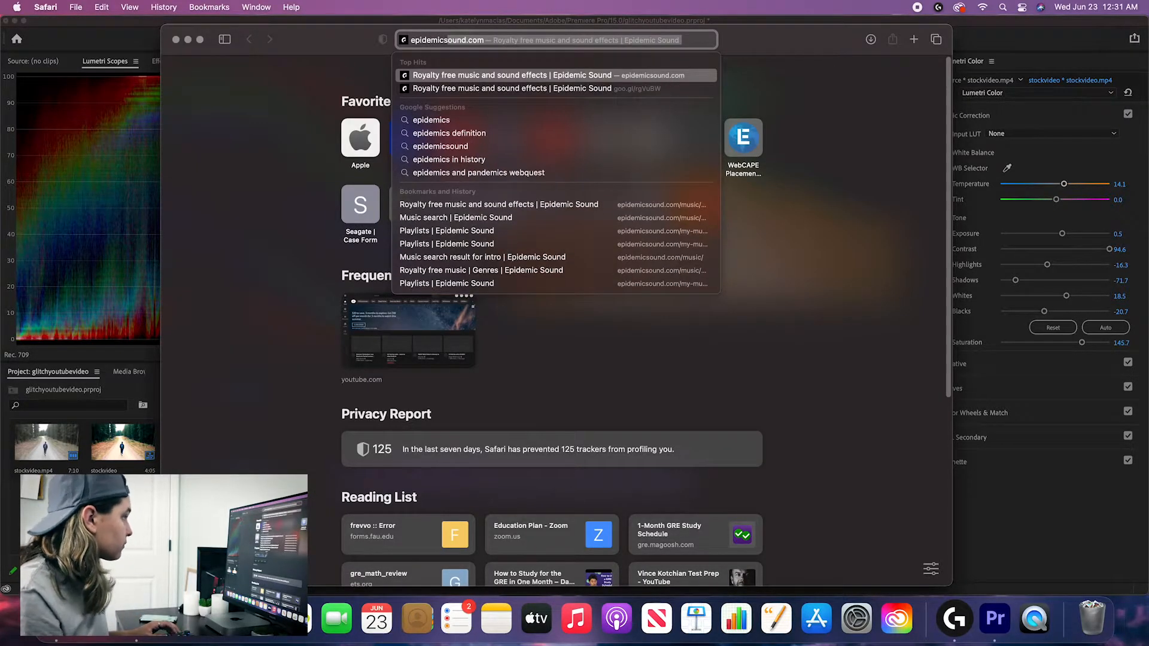
key(Return)
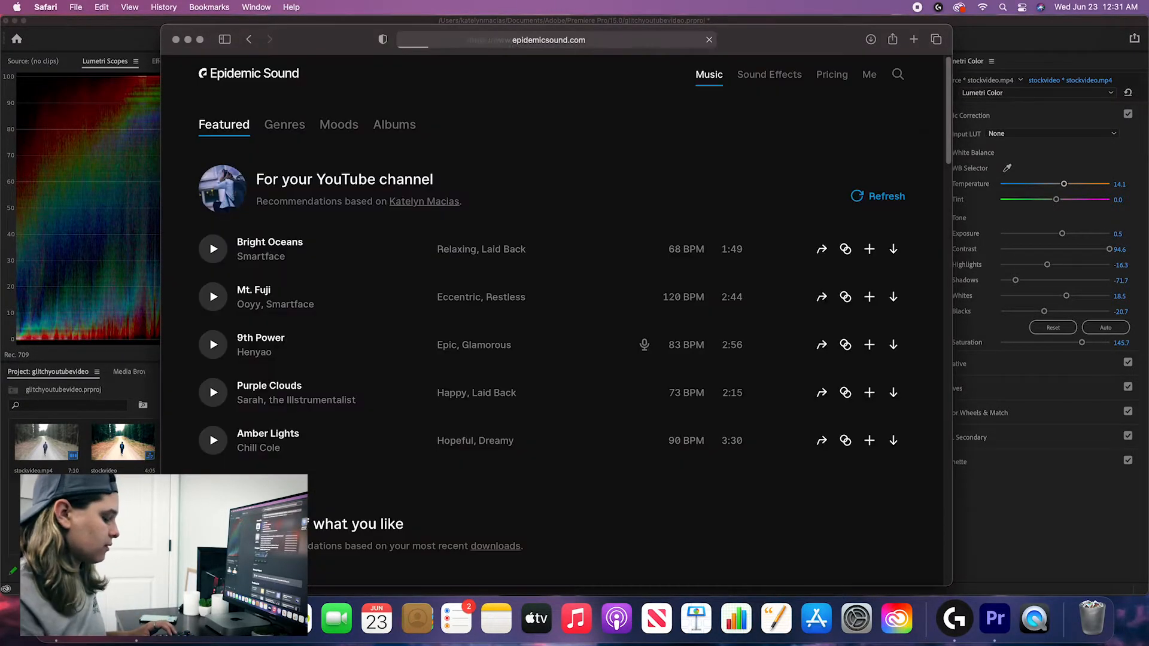
click(201, 40)
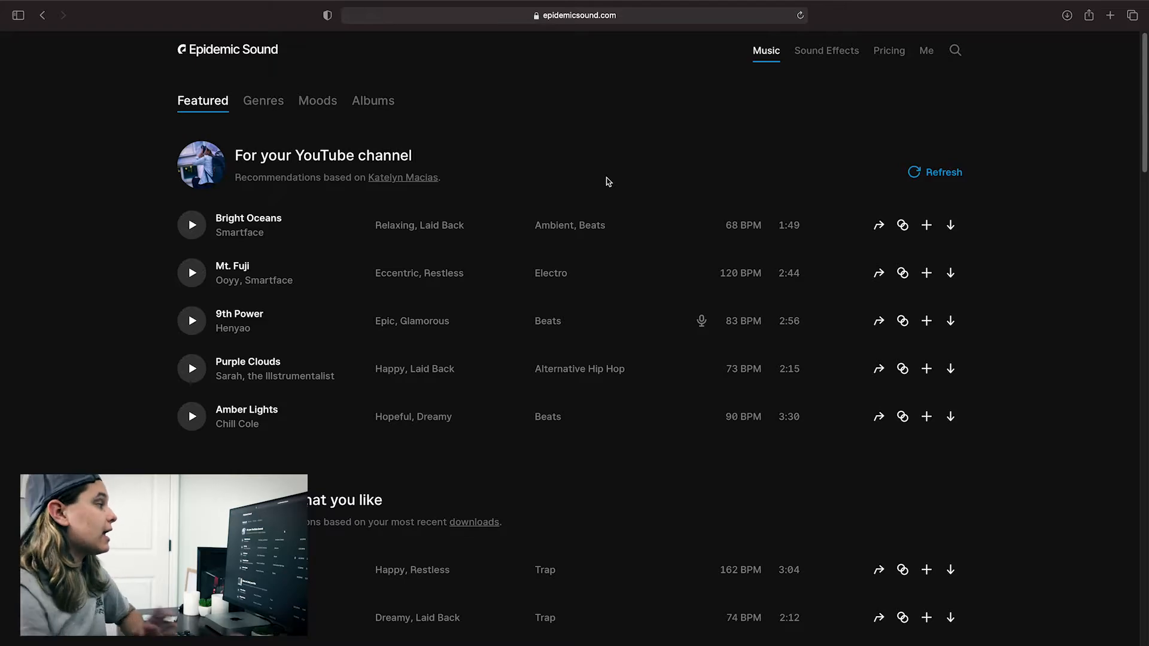
Step: Open the account's Glitch playlist and preview the PREL Glitch Fast 19 sound
click(928, 50)
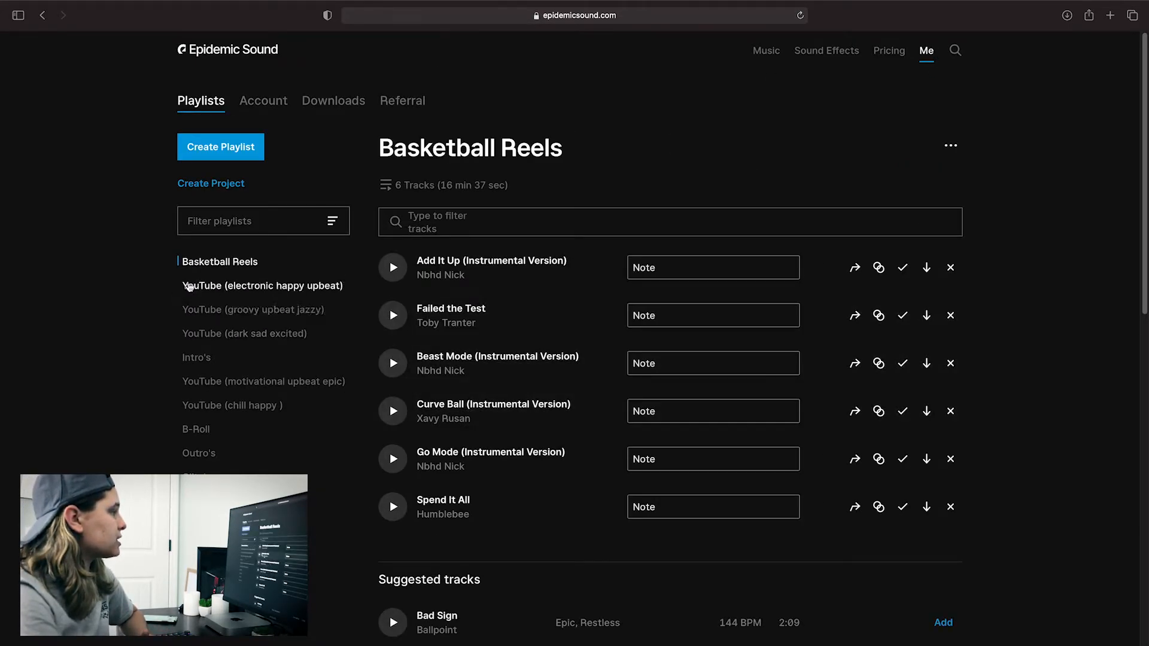
click(198, 477)
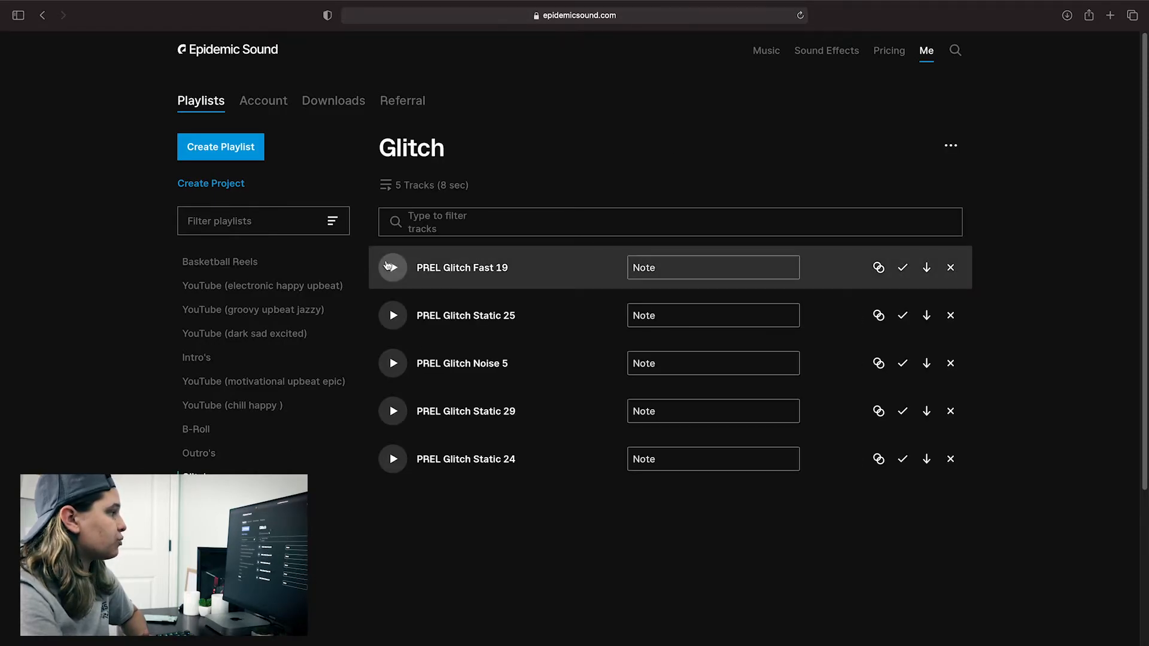
click(393, 267)
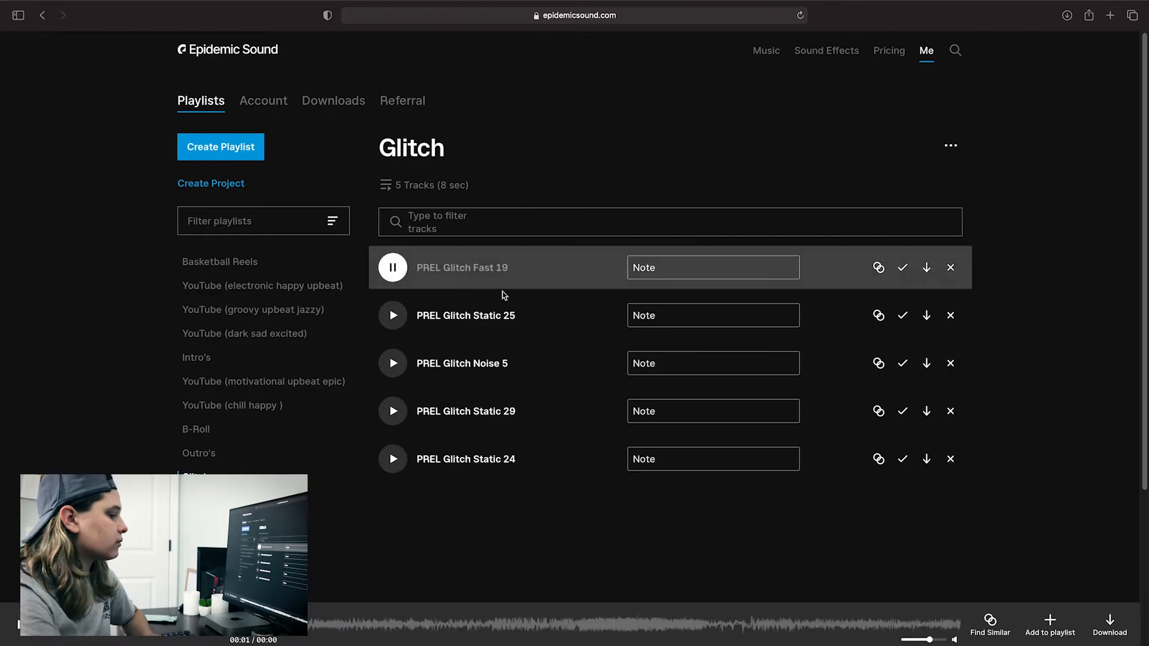
Step: Search the site for "glitch" and browse through the matching sound effects
click(957, 52)
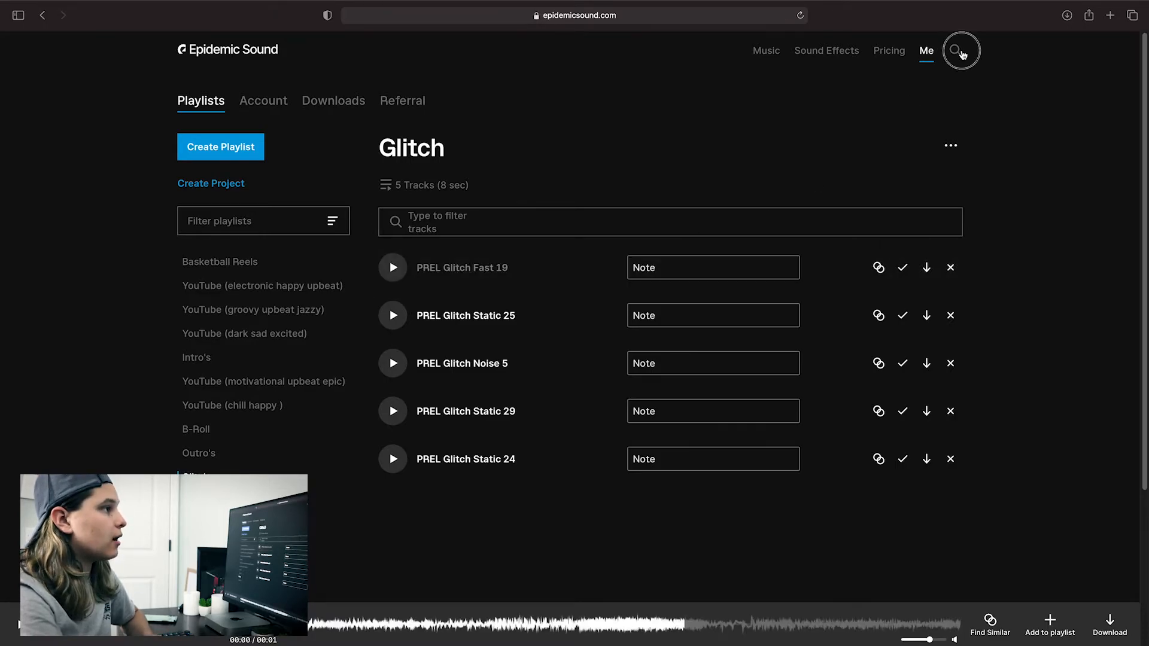
text(glitch)
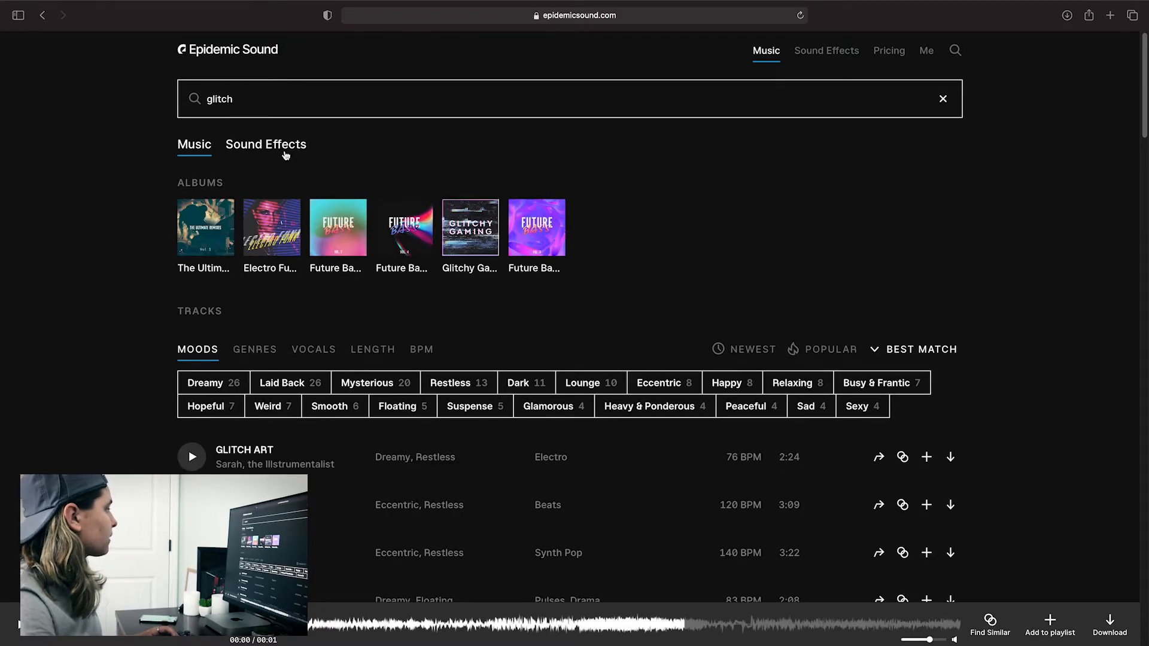
click(266, 145)
scroll(502, 329, down, 15)
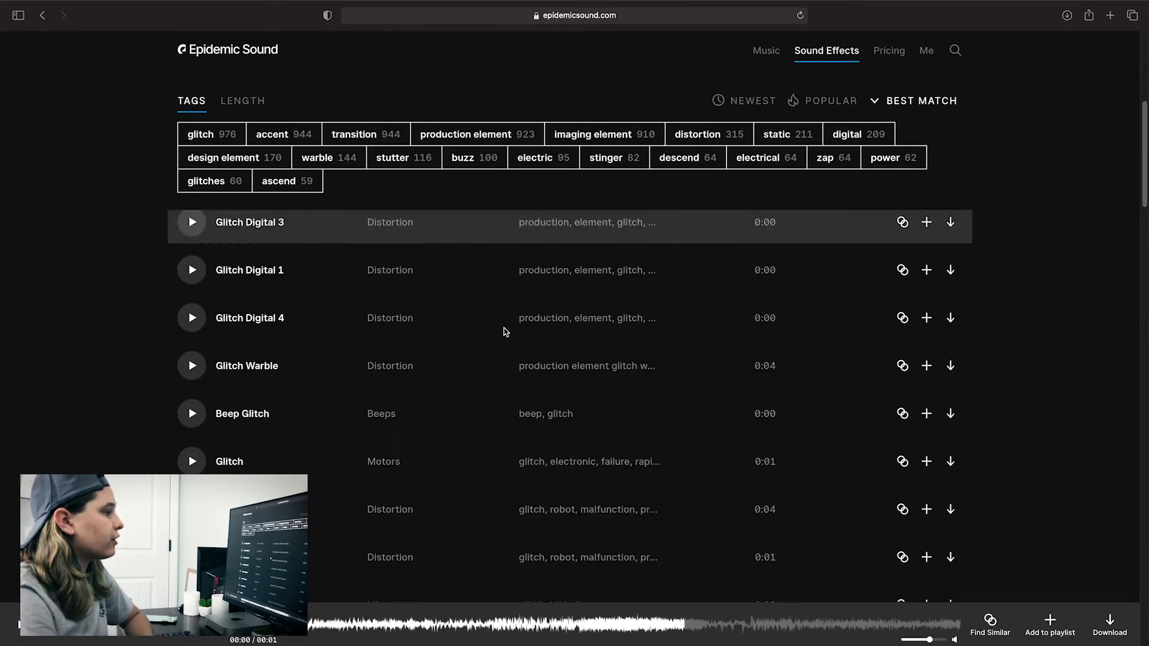
scroll(504, 333, down, 5)
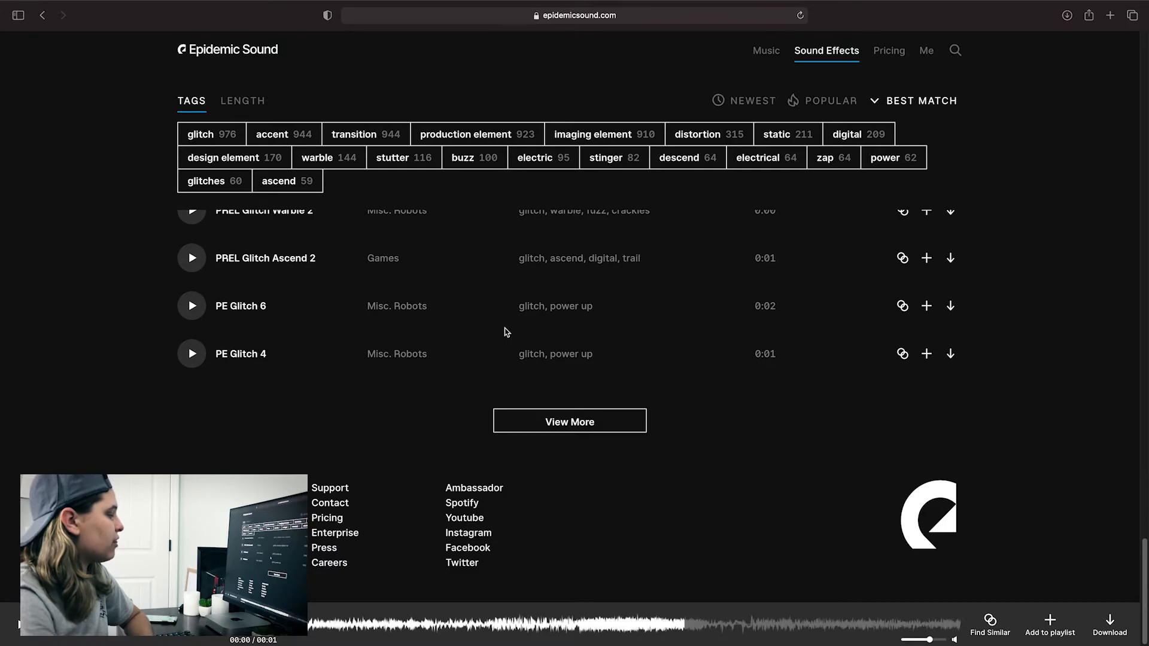
scroll(502, 335, up, 20)
scroll(491, 410, down, 10)
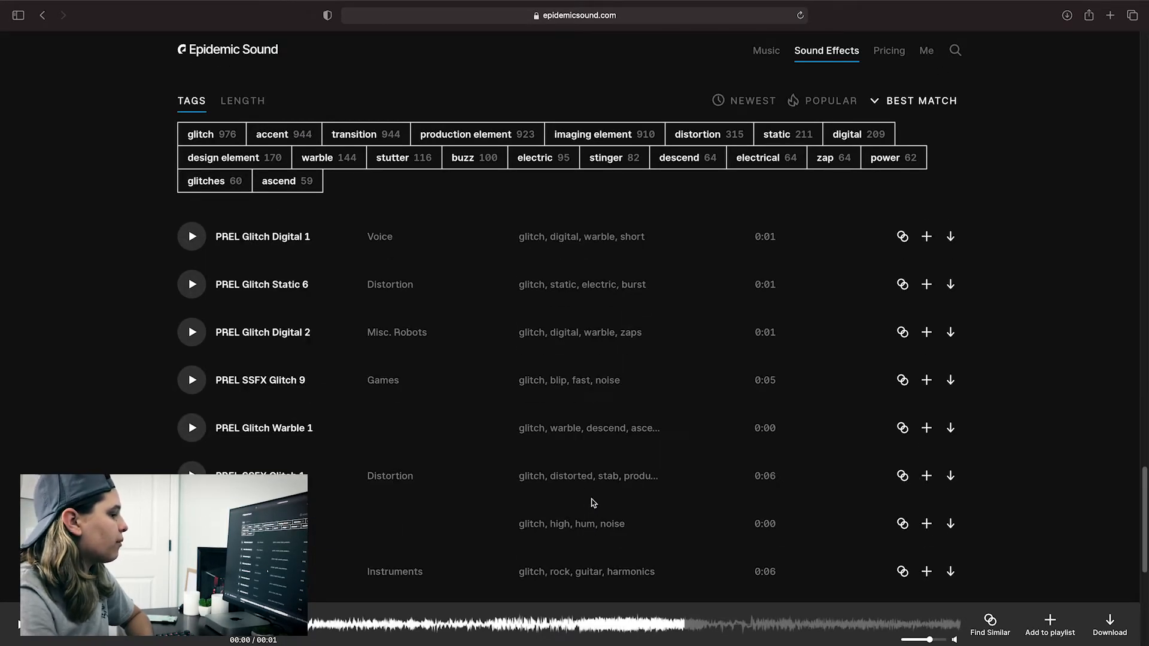
scroll(591, 503, up, 15)
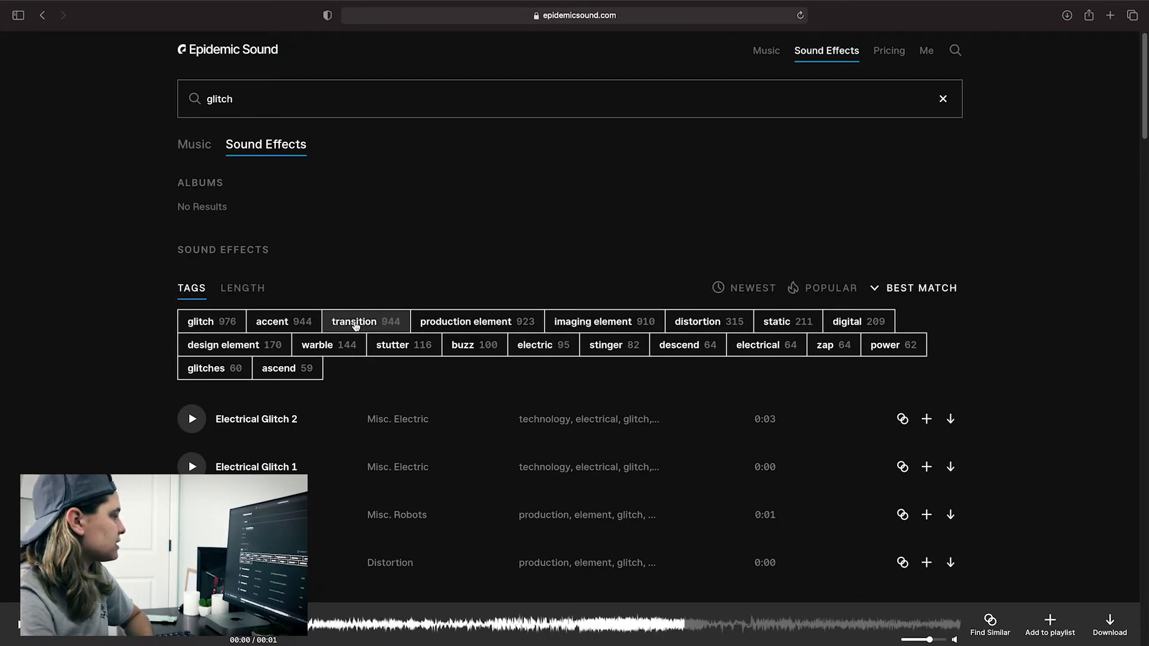
Step: Filter the glitch sound effects by the static tag, view the music results instead, and leave full screen
click(779, 323)
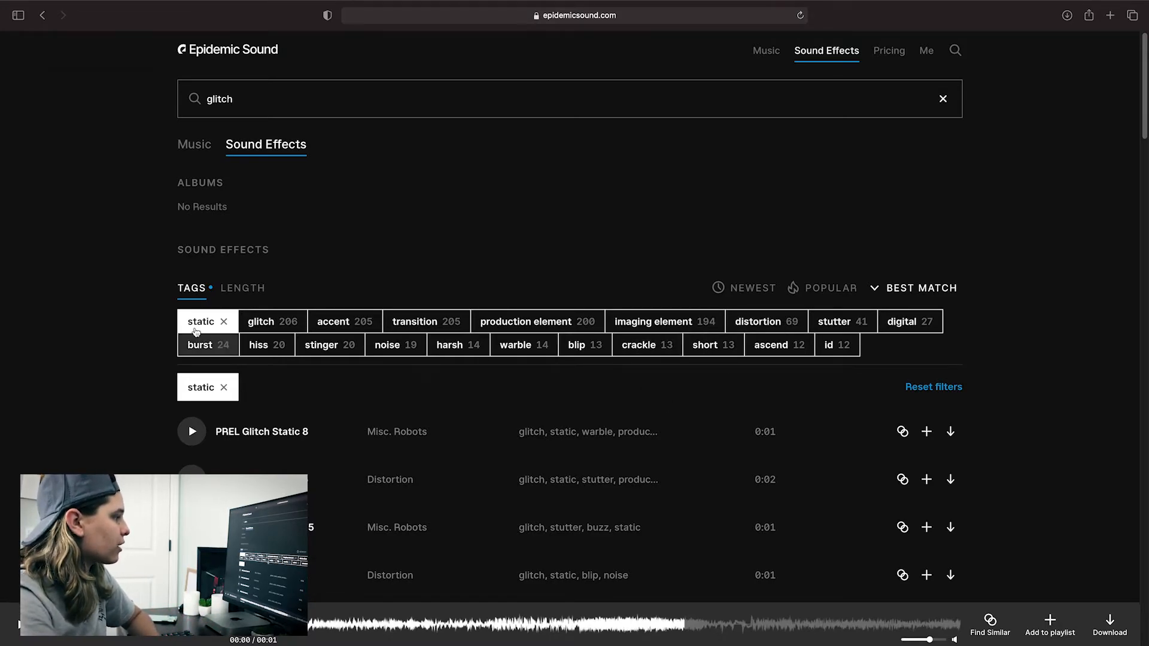
click(192, 152)
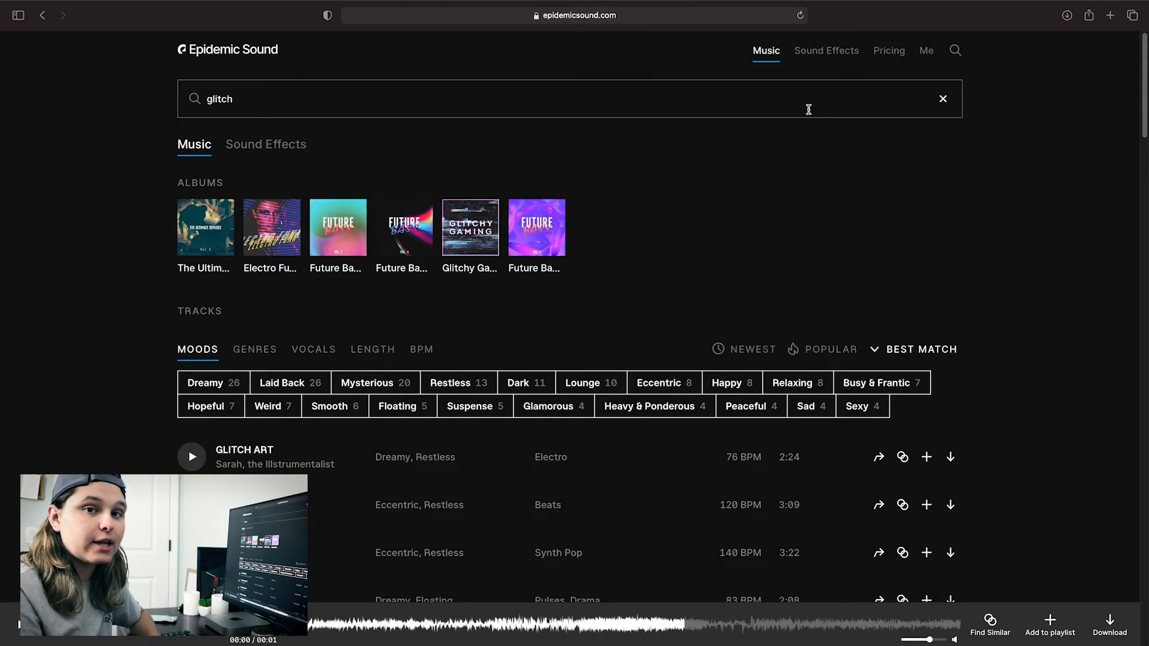
click(40, 30)
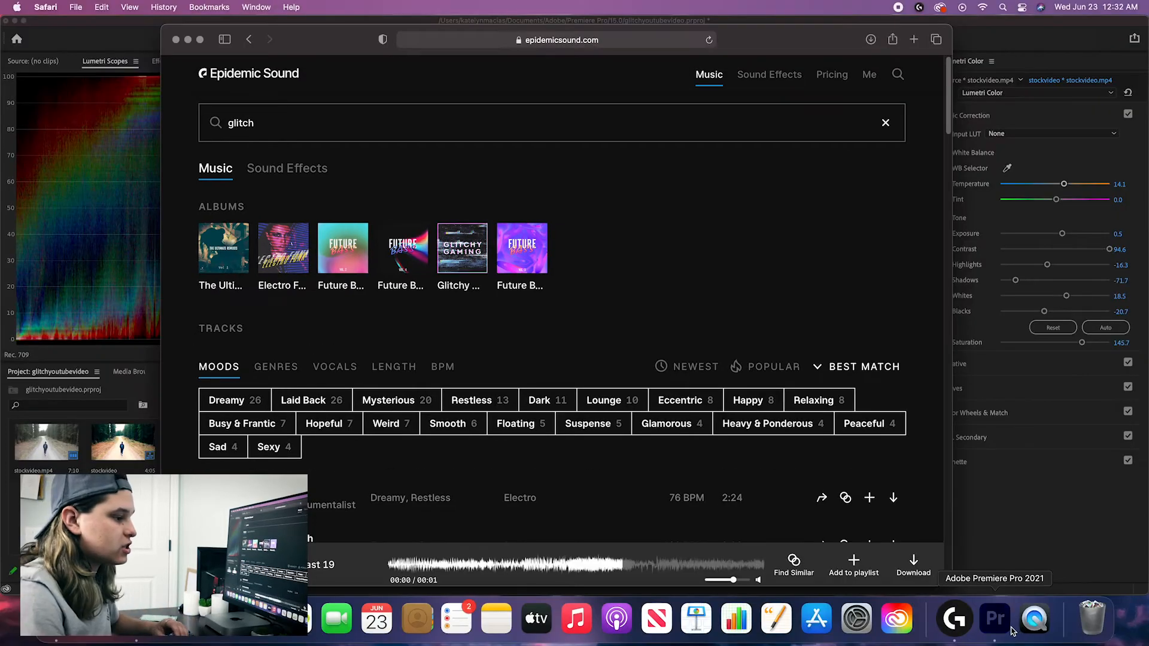
Step: Switch to Premiere Pro and play the glitch section twice from about one second to judge where sound effects fit
click(995, 618)
click(437, 397)
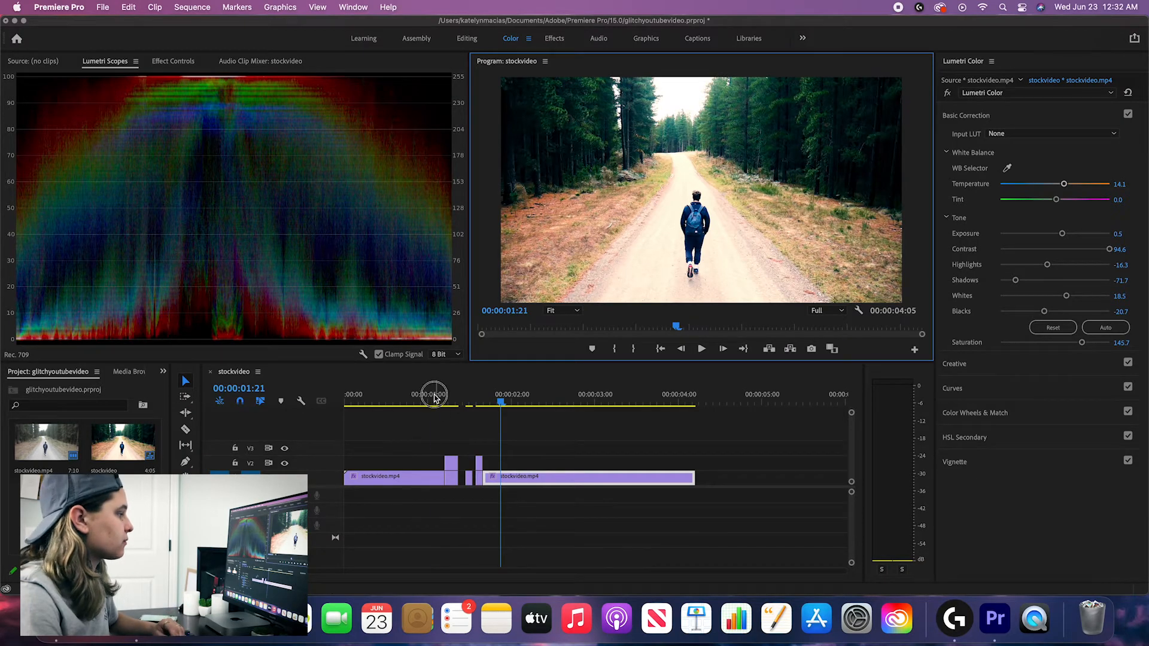
click(709, 352)
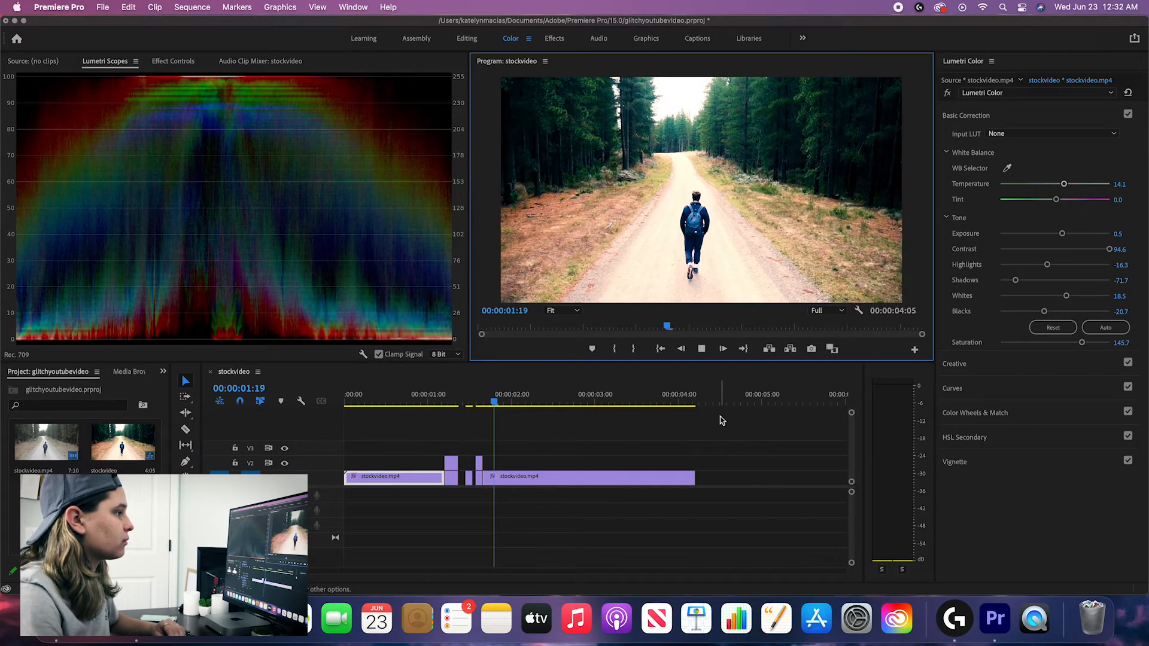
click(720, 418)
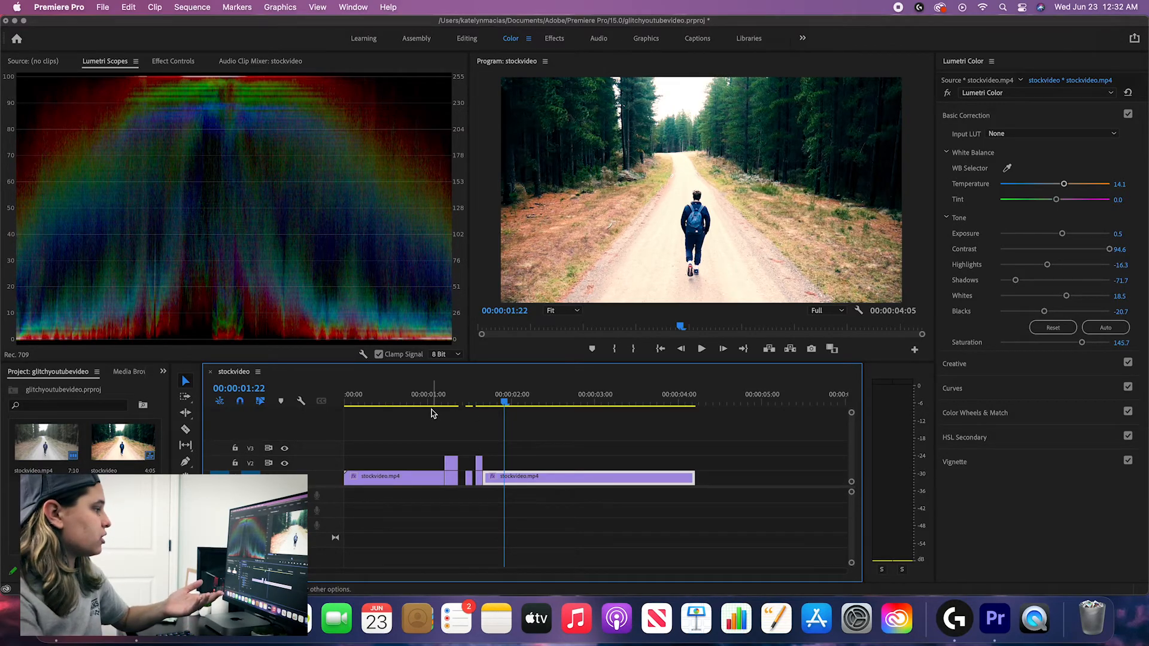
click(427, 400)
key(space)
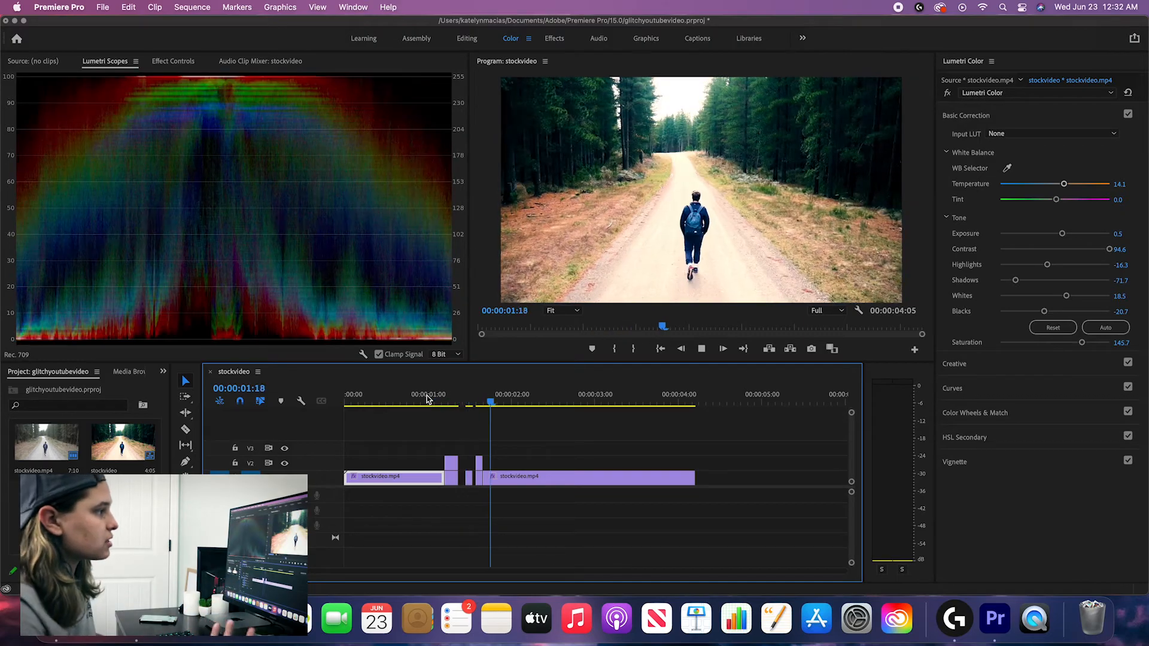